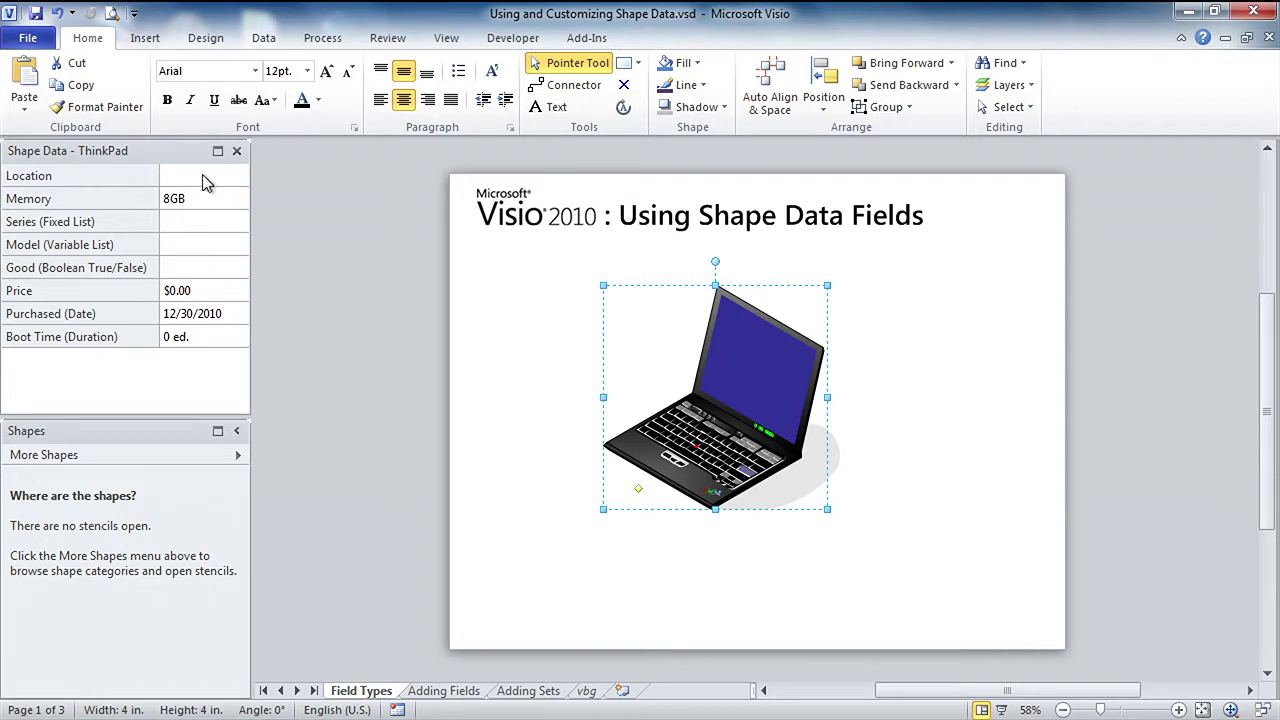
# Set the laptop's Location to My office and enter 8GB as its Memory.
pyautogui.click(213, 177)
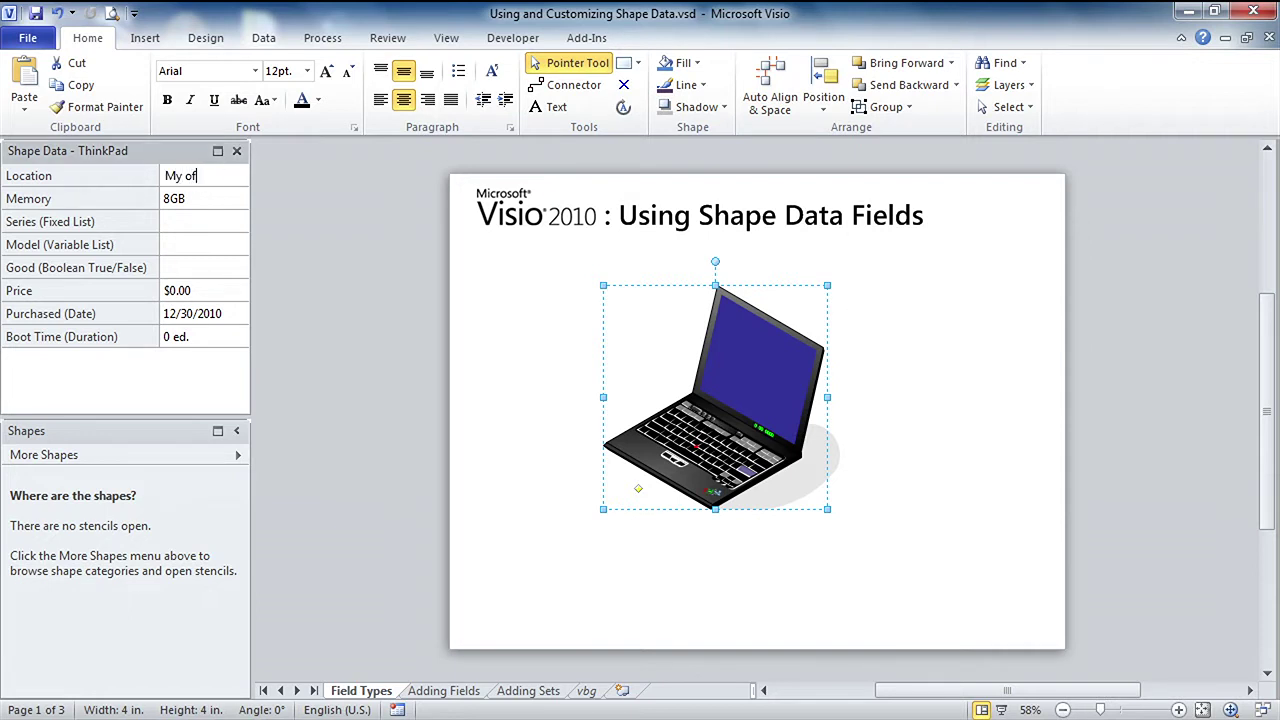
pyautogui.press('Tab')
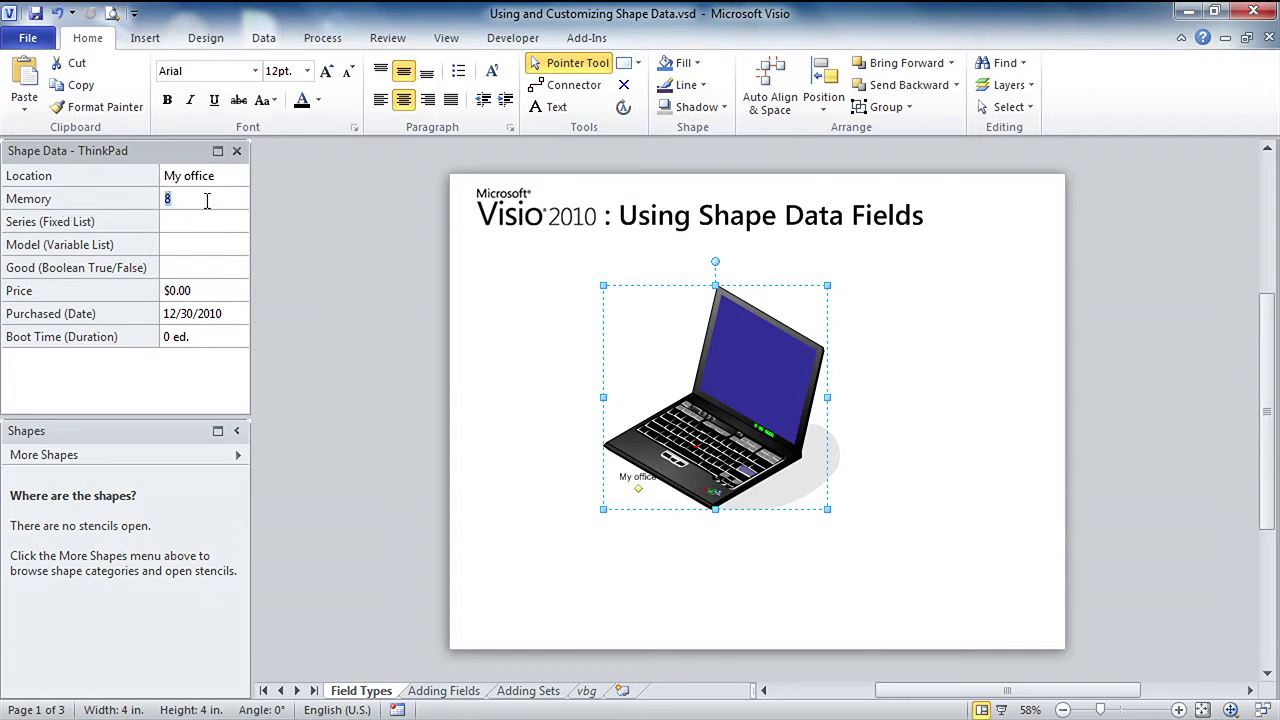
pyautogui.write('8GB')
pyautogui.press('Tab')
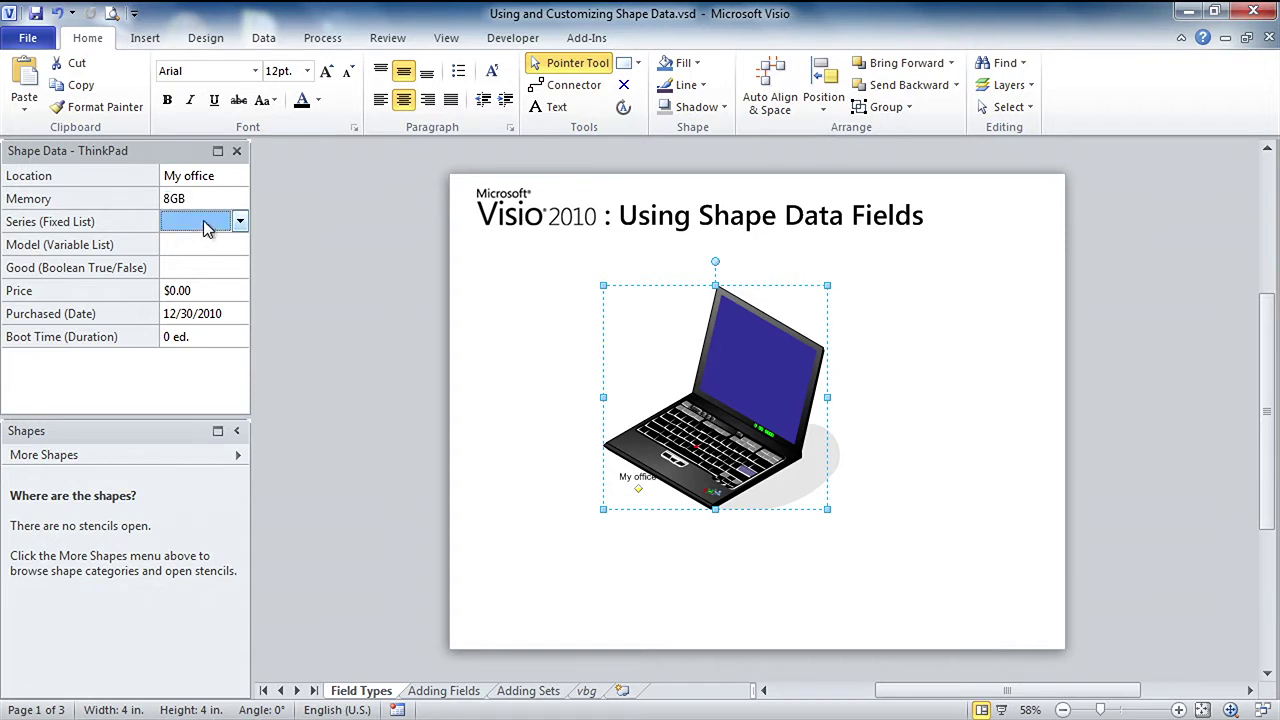
# Change Memory to 16GB after discarding an invalid entry that raised a validation error.
pyautogui.click(211, 199)
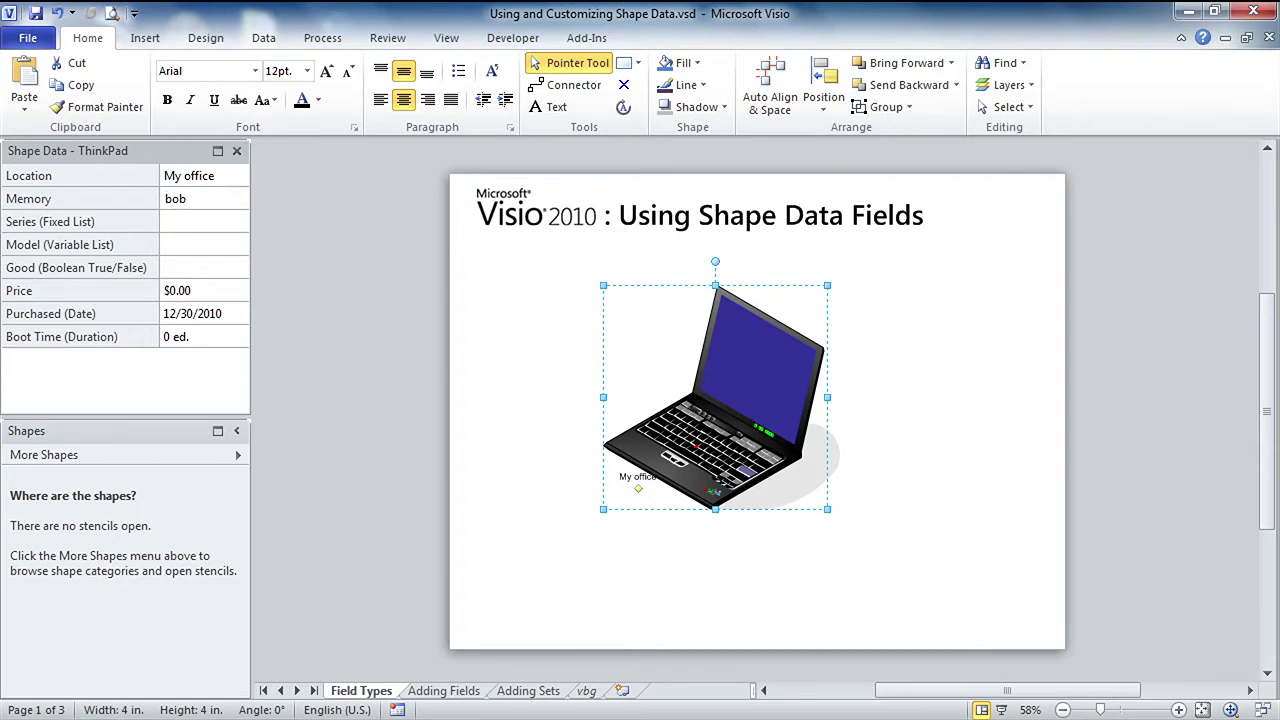
pyautogui.press('Return')
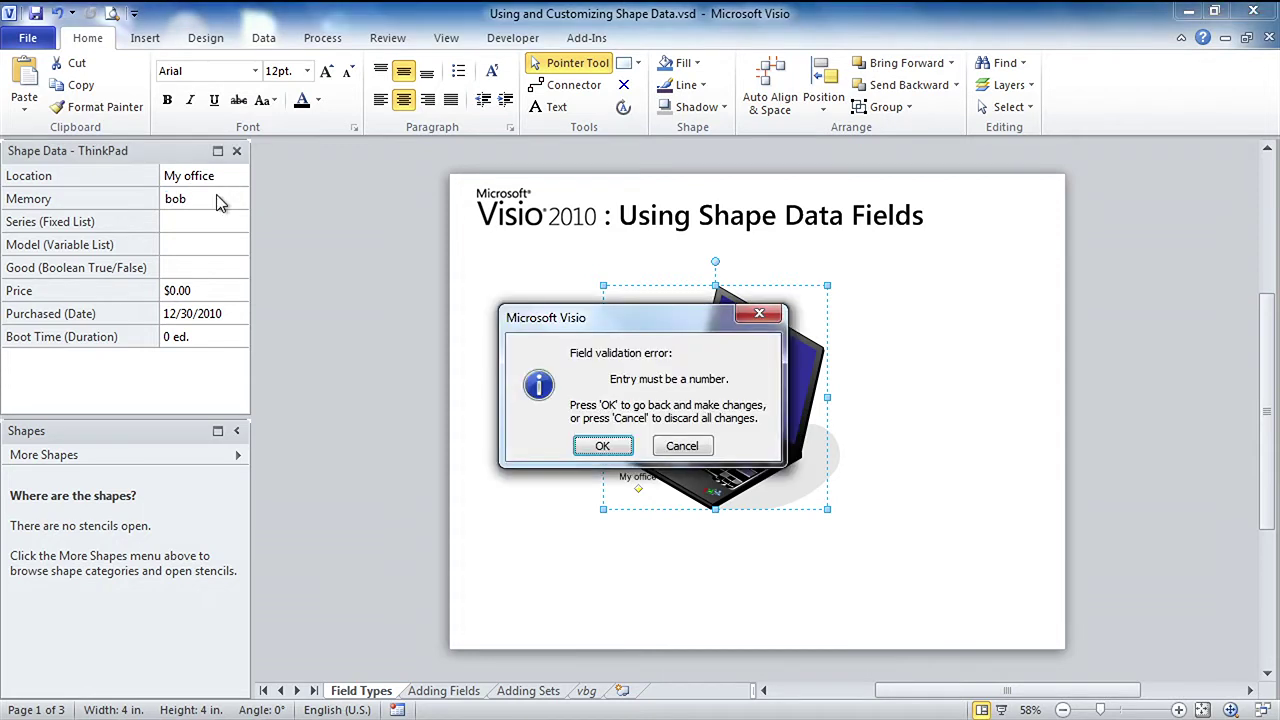
pyautogui.click(684, 446)
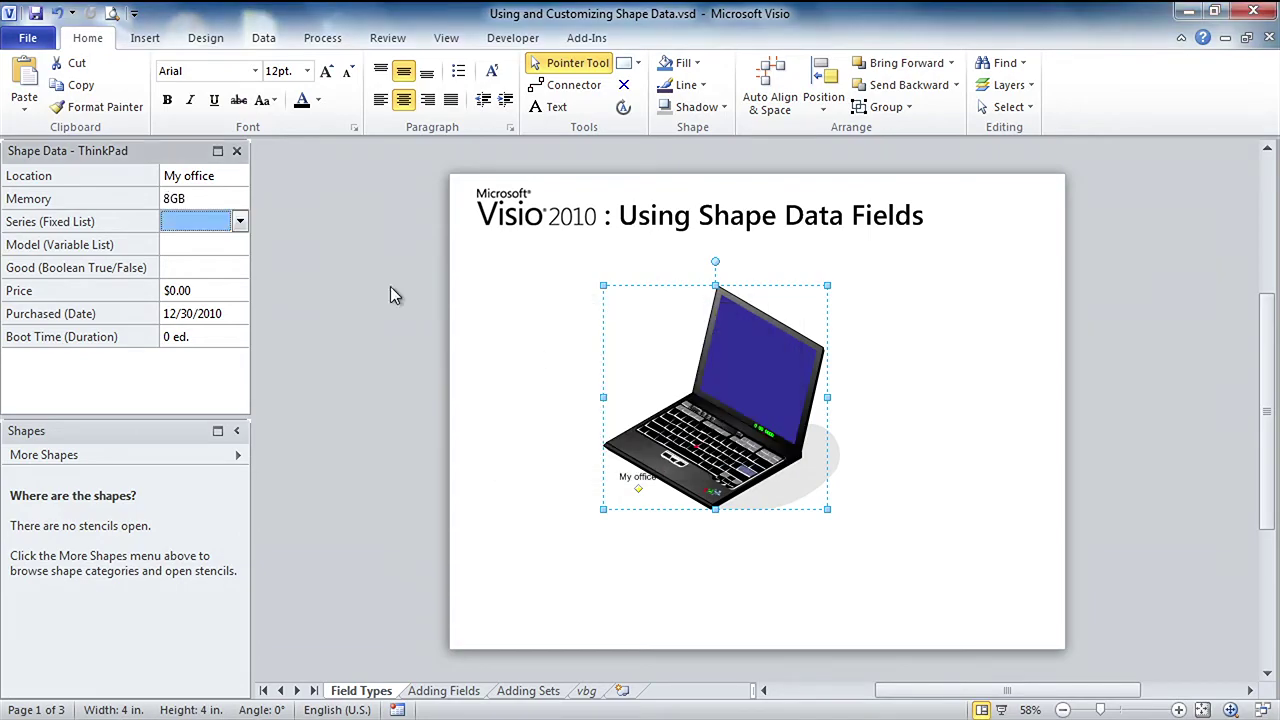
pyautogui.click(220, 199)
pyautogui.write('1')
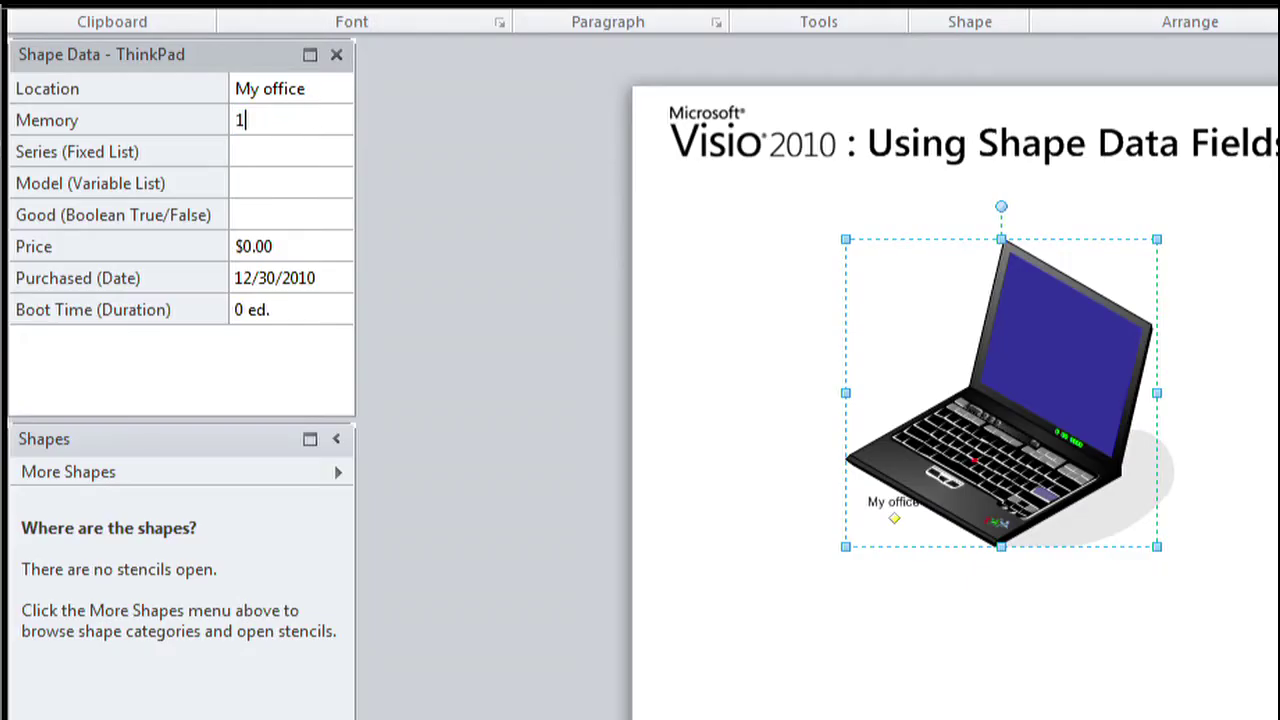
pyautogui.write('6GB')
pyautogui.press('Return')
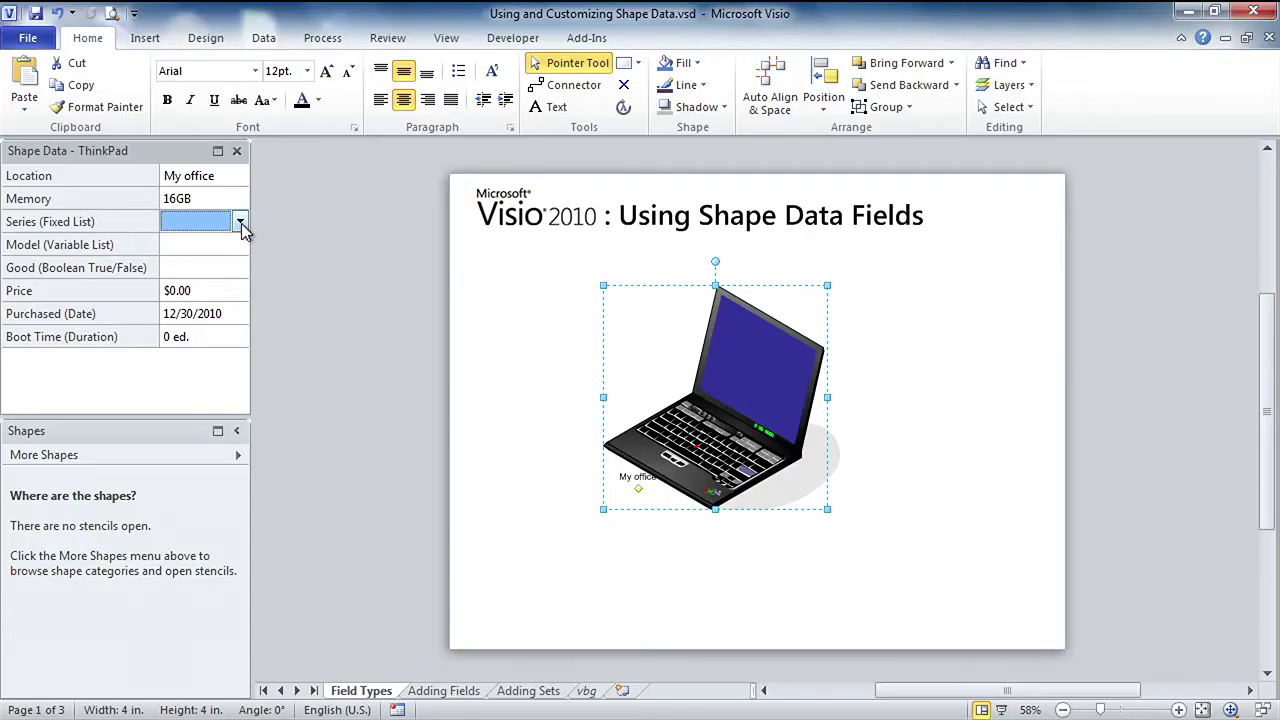
# Set the laptop's Series to T Series.
pyautogui.click(240, 222)
pyautogui.moveTo(240, 263); pyautogui.dragTo(248, 285)
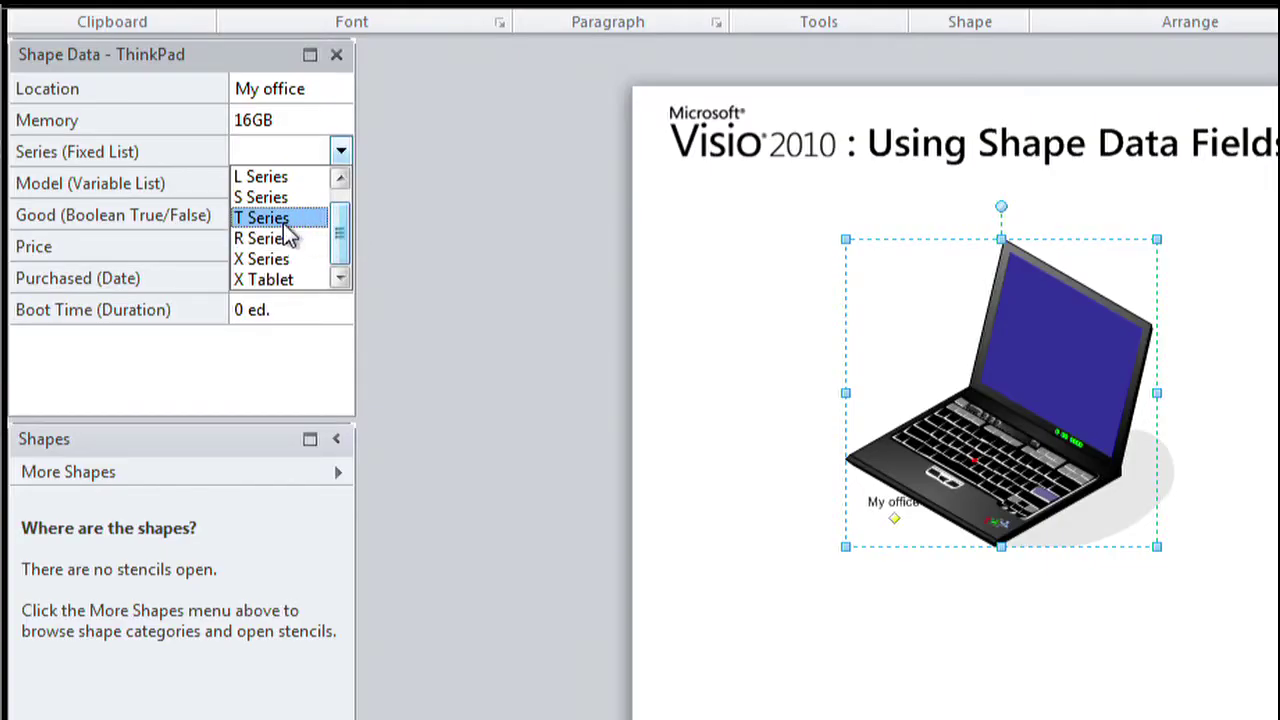
pyautogui.click(284, 224)
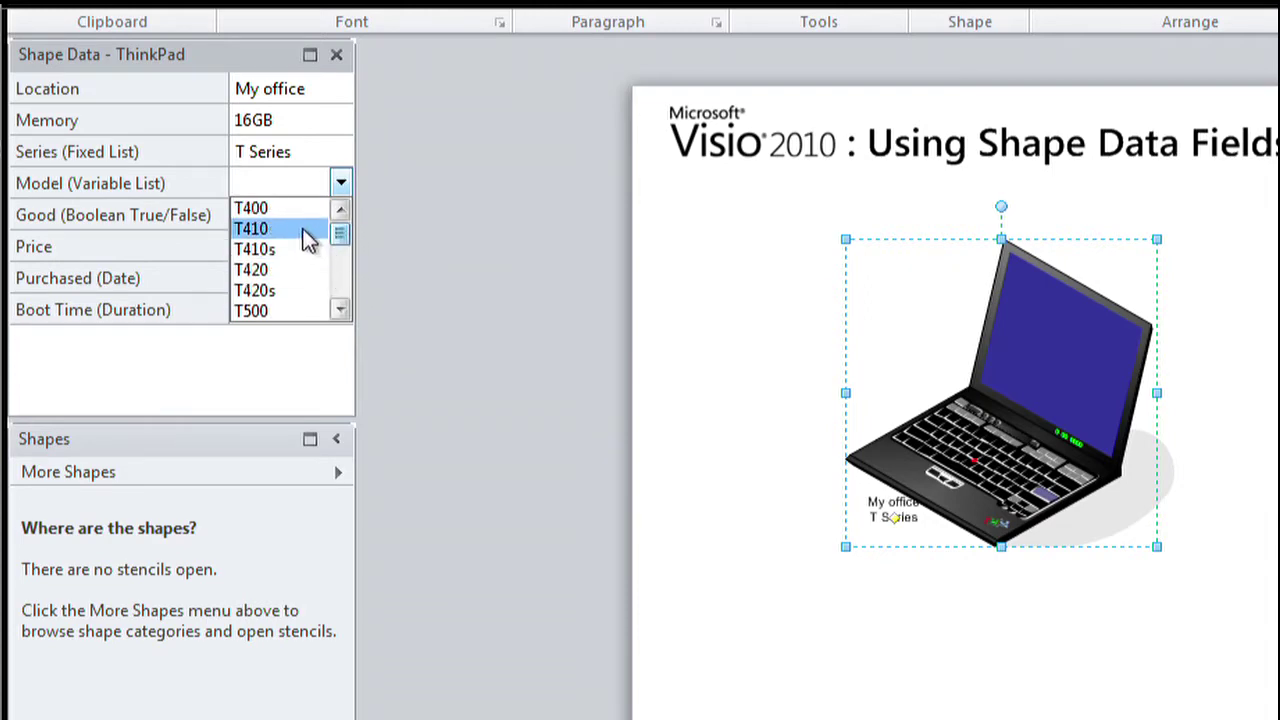
# Enter T411 as the laptop's Model value and review the model list.
pyautogui.click(294, 174)
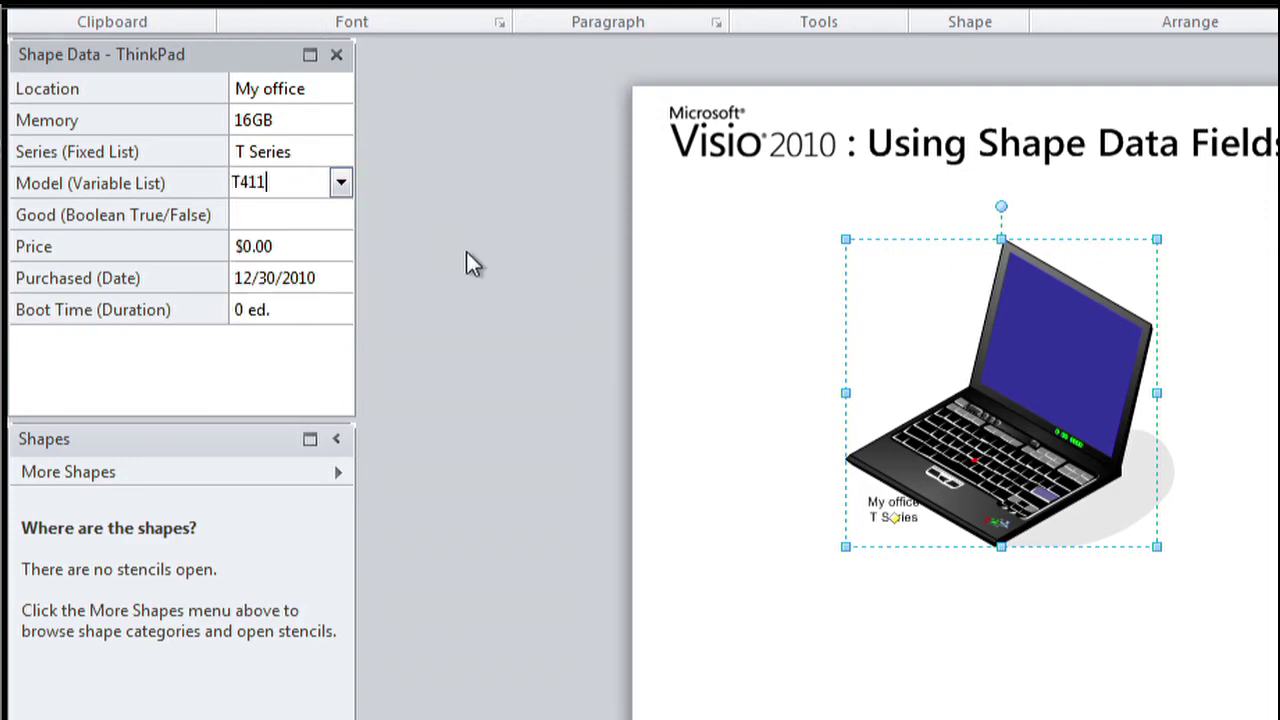
pyautogui.press('Tab')
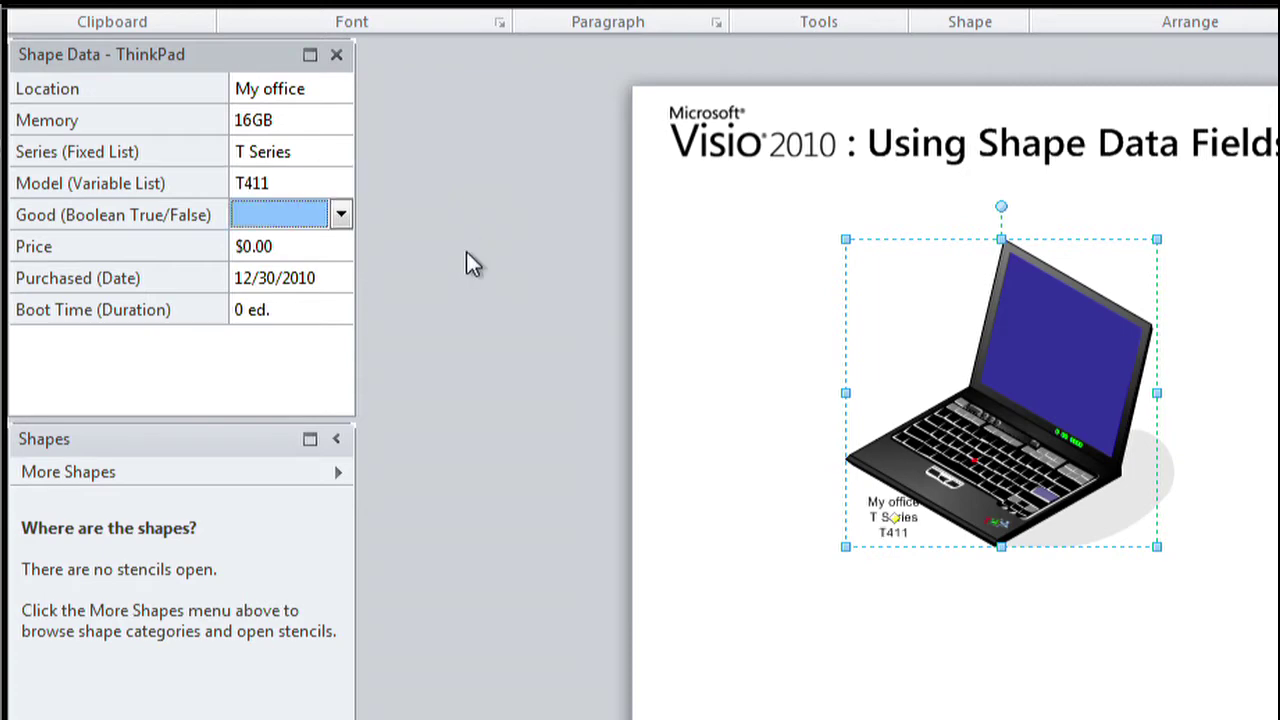
pyautogui.hotkey('shift', 'Tab')
pyautogui.hotkey('shift', 'Tab')
pyautogui.click(351, 185)
pyautogui.click(341, 183)
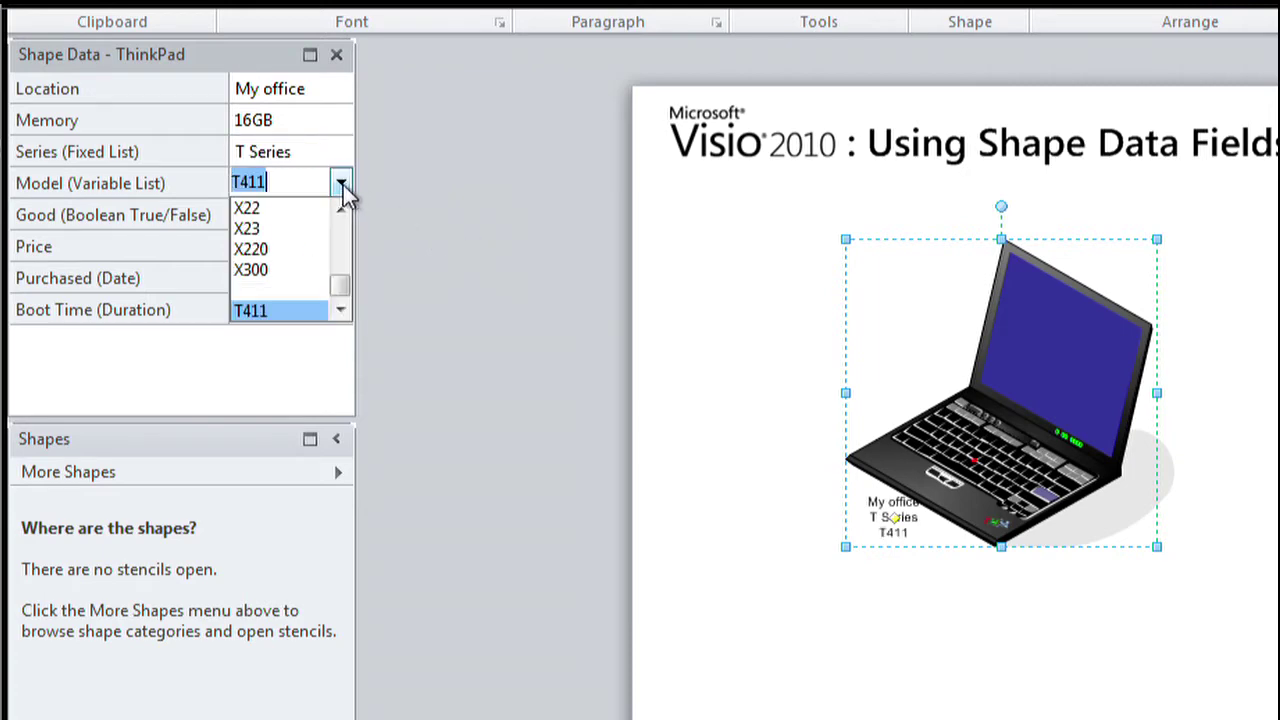
pyautogui.moveTo(340, 290); pyautogui.dragTo(208, 220)
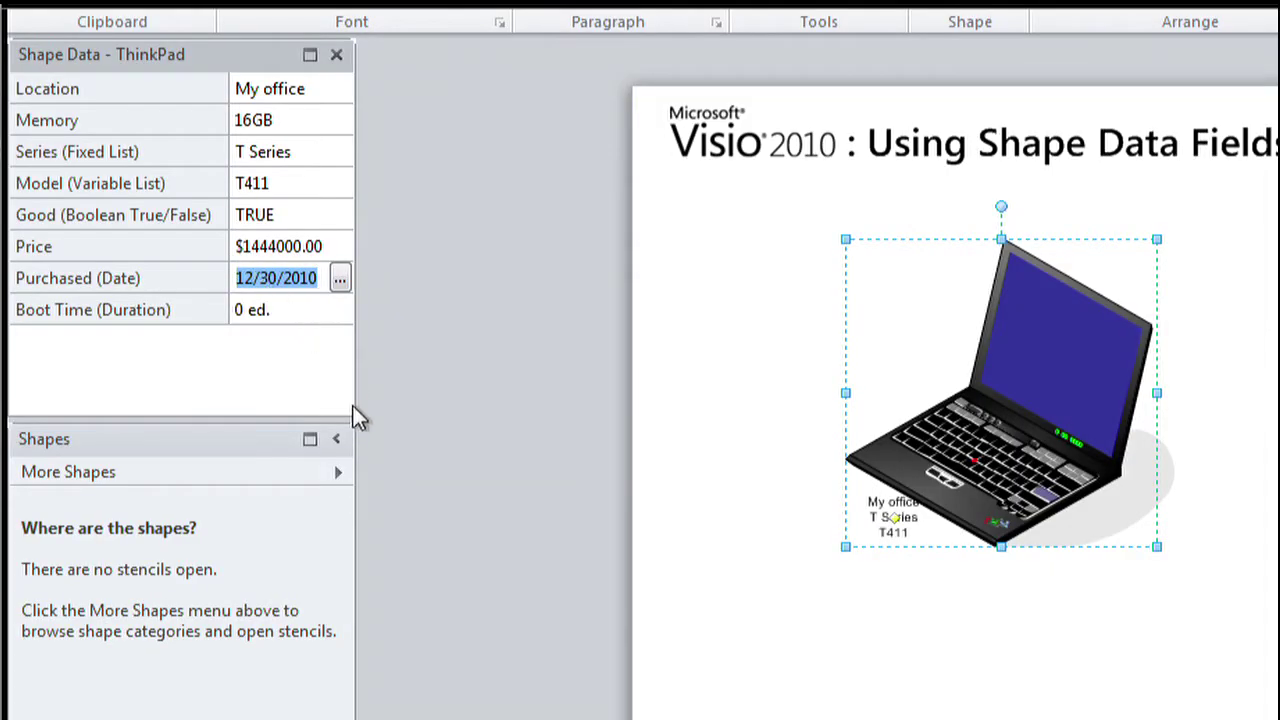
# Set the laptop's Purchased date to June 16, 2010 using the calendar.
pyautogui.click(341, 278)
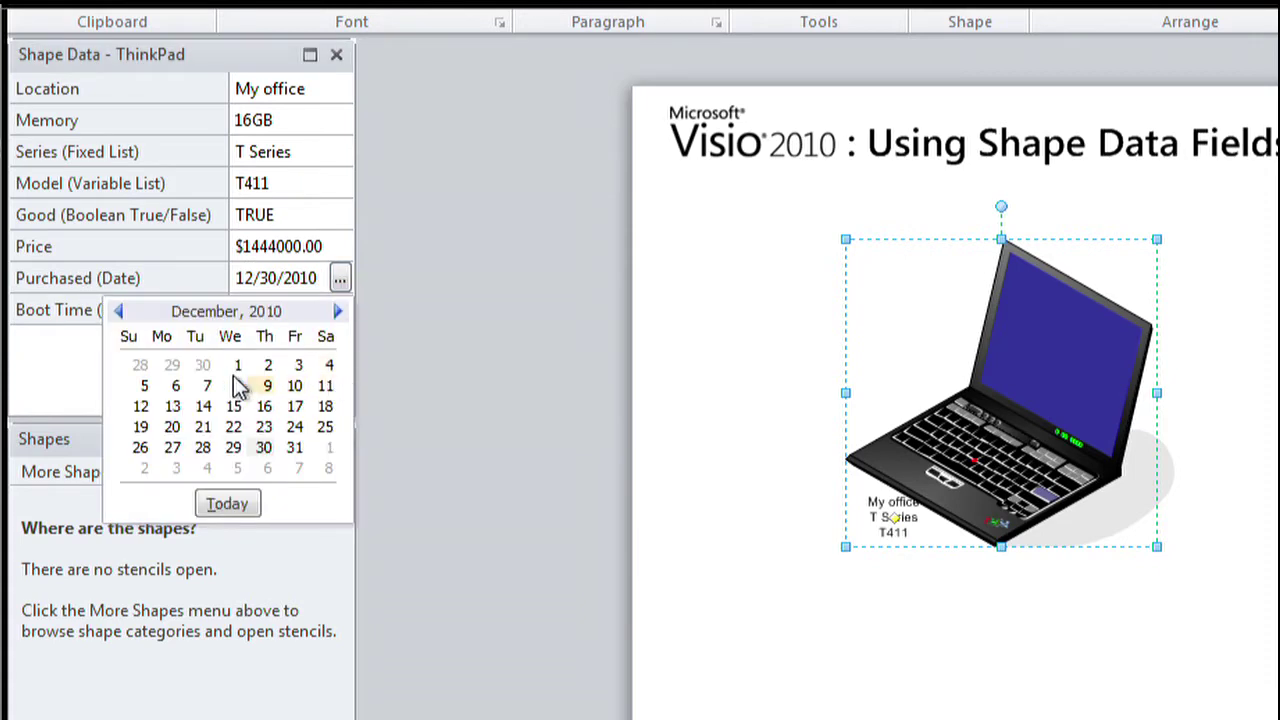
pyautogui.click(118, 312)
pyautogui.click(118, 312)
pyautogui.click(118, 312)
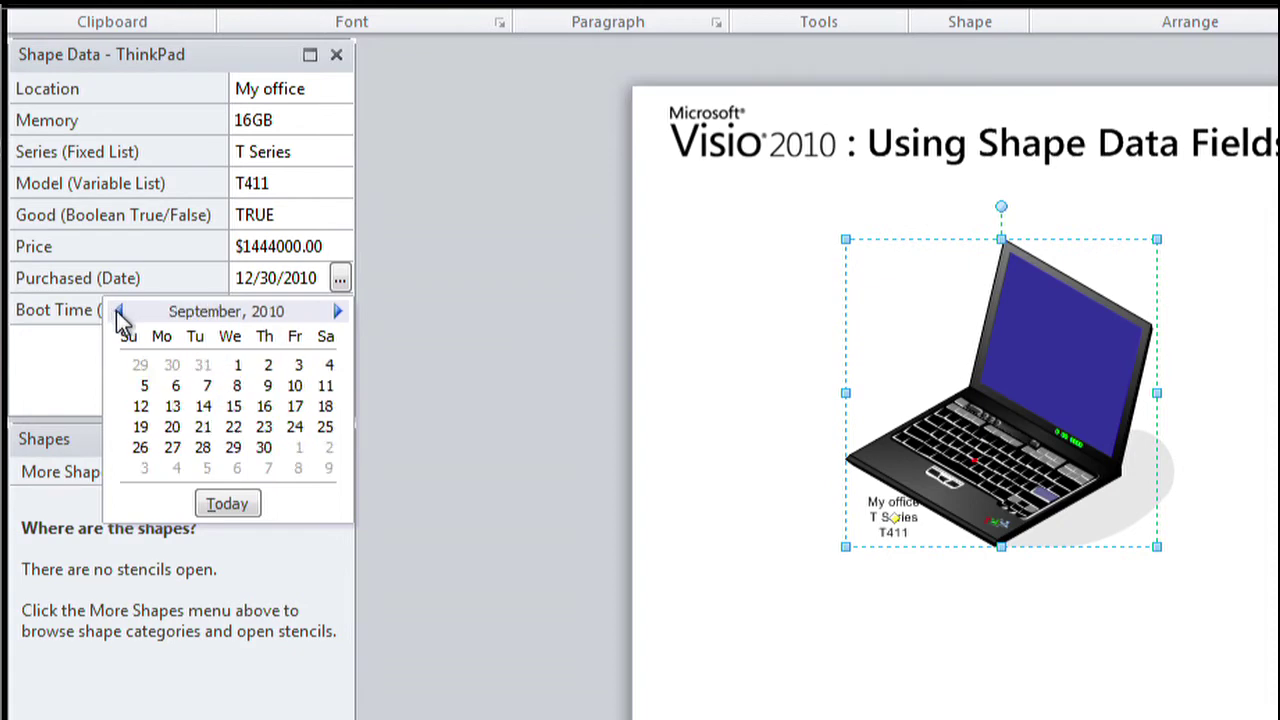
pyautogui.click(118, 312)
pyautogui.click(118, 312)
pyautogui.click(118, 312)
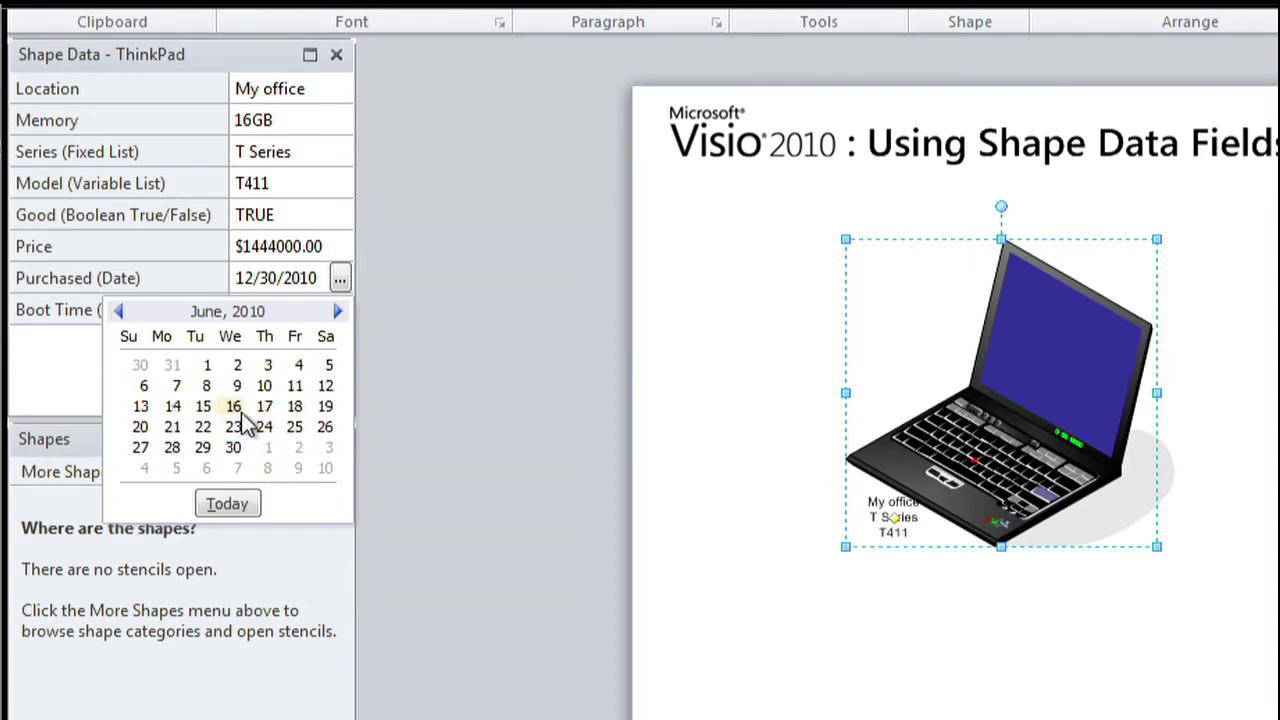
pyautogui.click(236, 410)
pyautogui.click(311, 282)
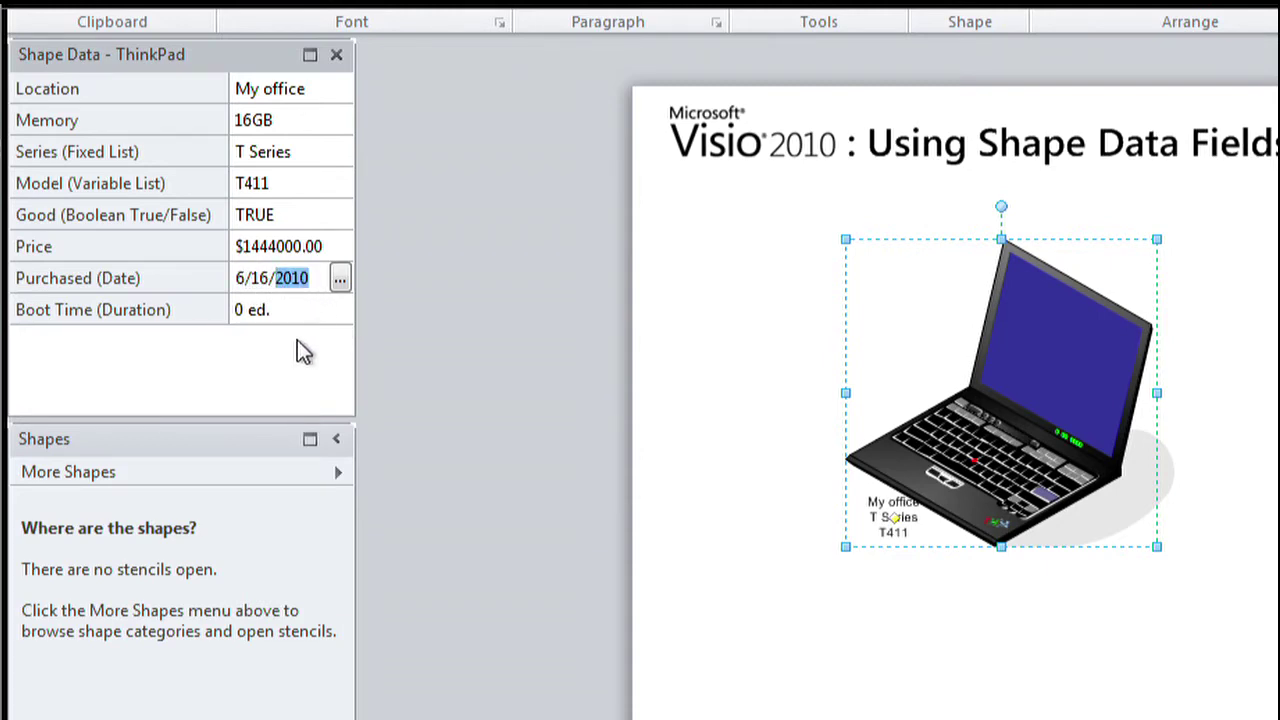
pyautogui.click(300, 316)
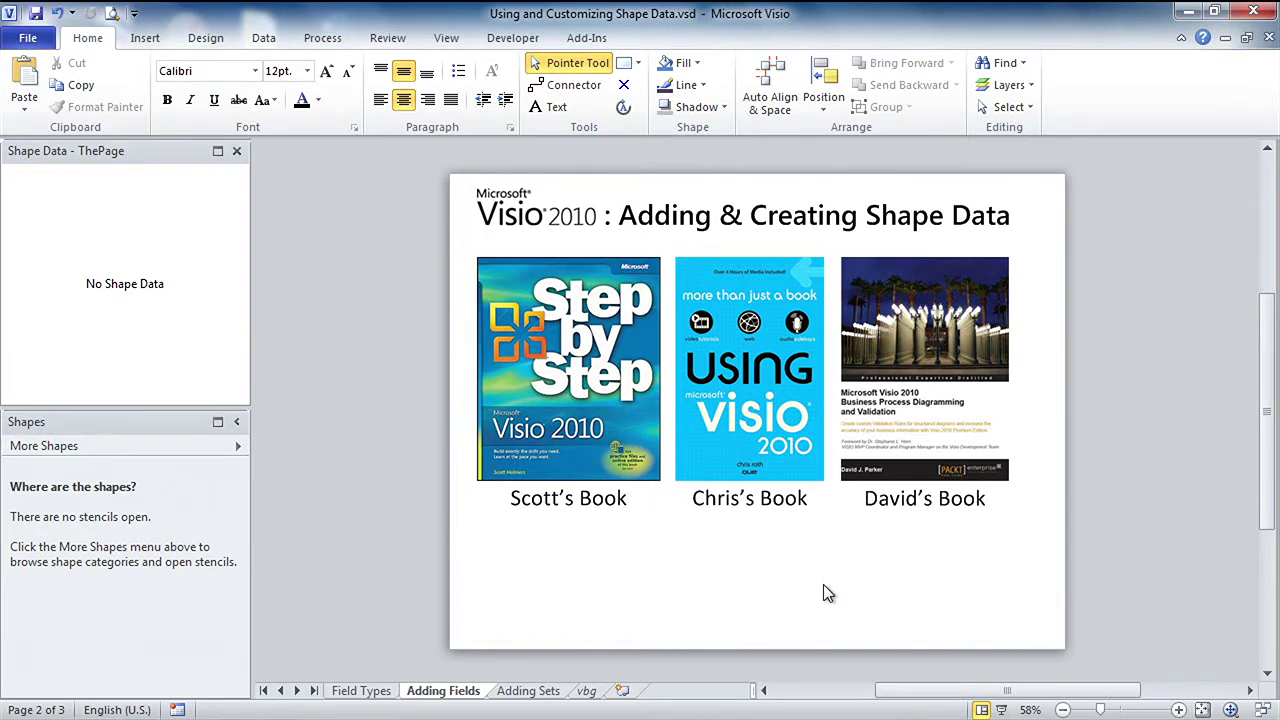
# Zoom to the book covers and marquee-select Scott's and Chris's books together.
pyautogui.moveTo(457, 248); pyautogui.dragTo(1030, 570)
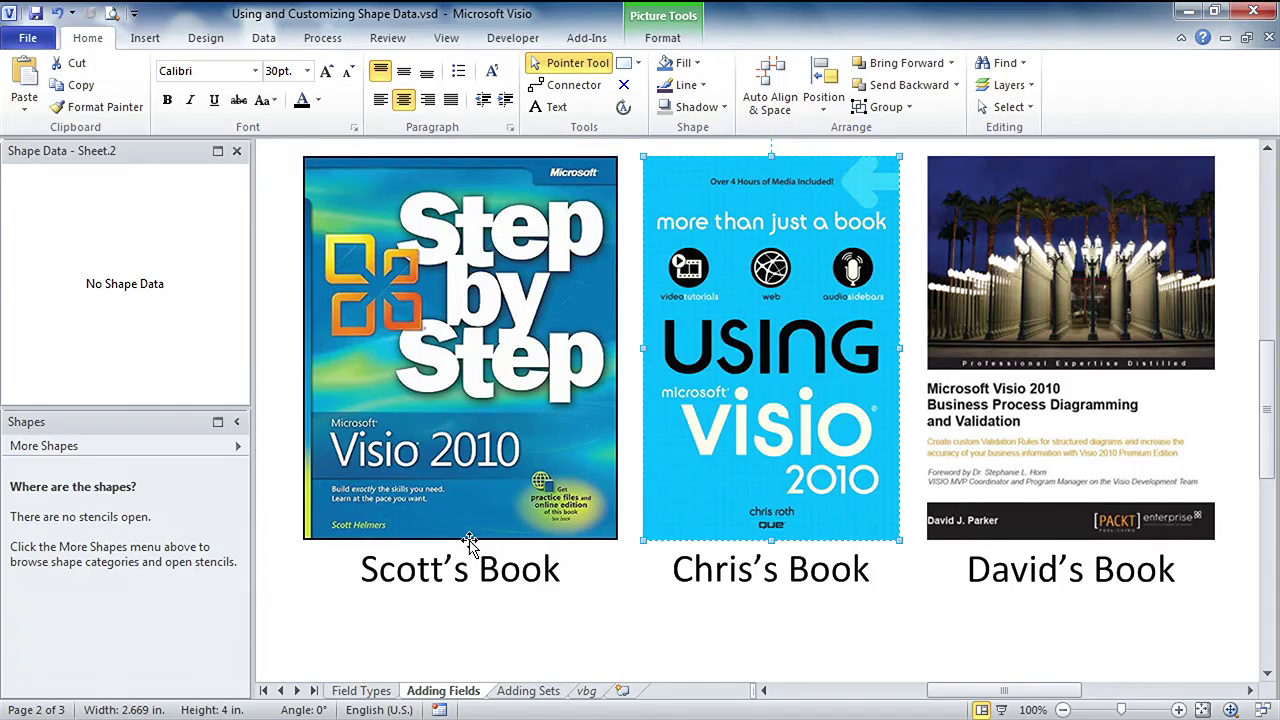
pyautogui.scroll(-2, 504, 344)
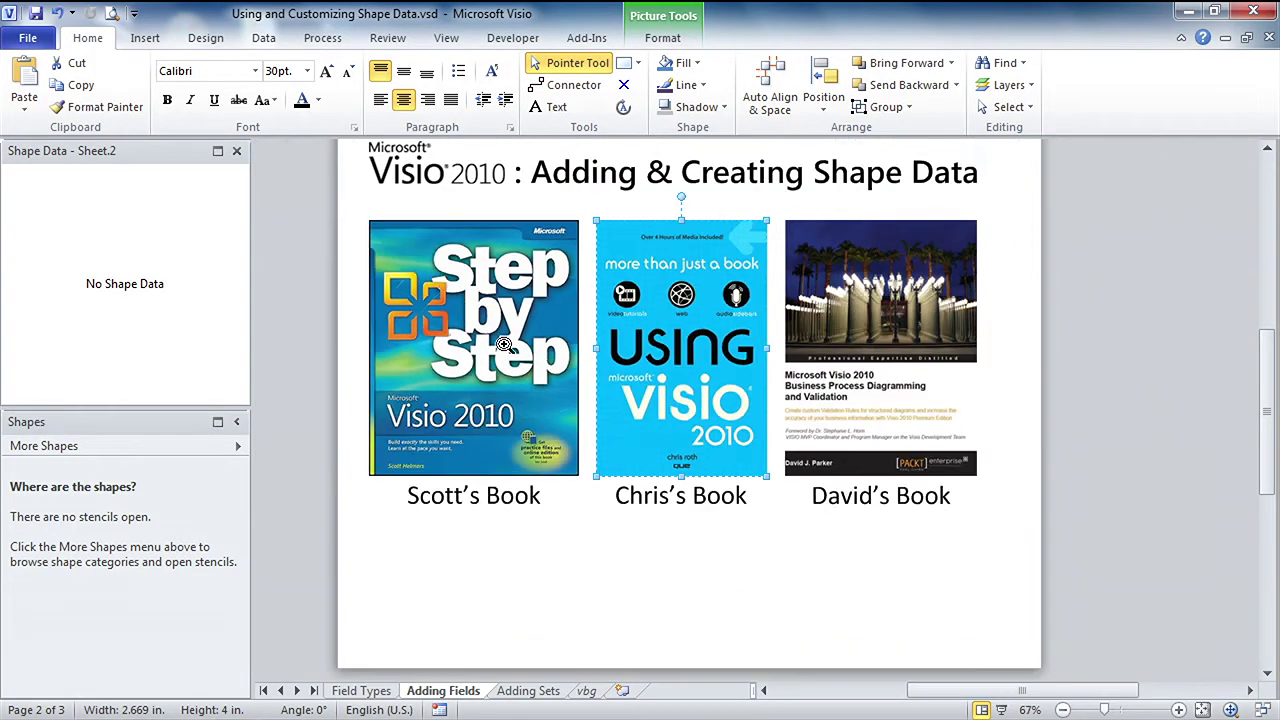
pyautogui.moveTo(357, 212); pyautogui.dragTo(798, 536)
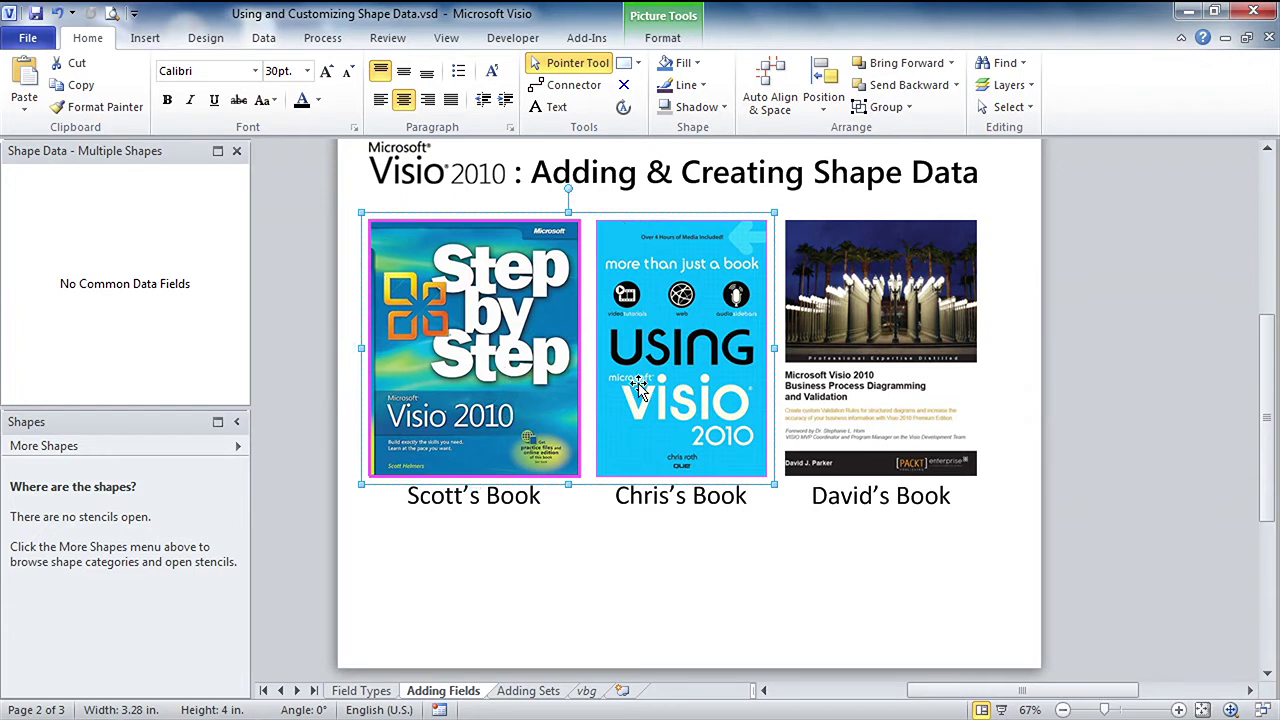
pyautogui.rightClick(134, 236)
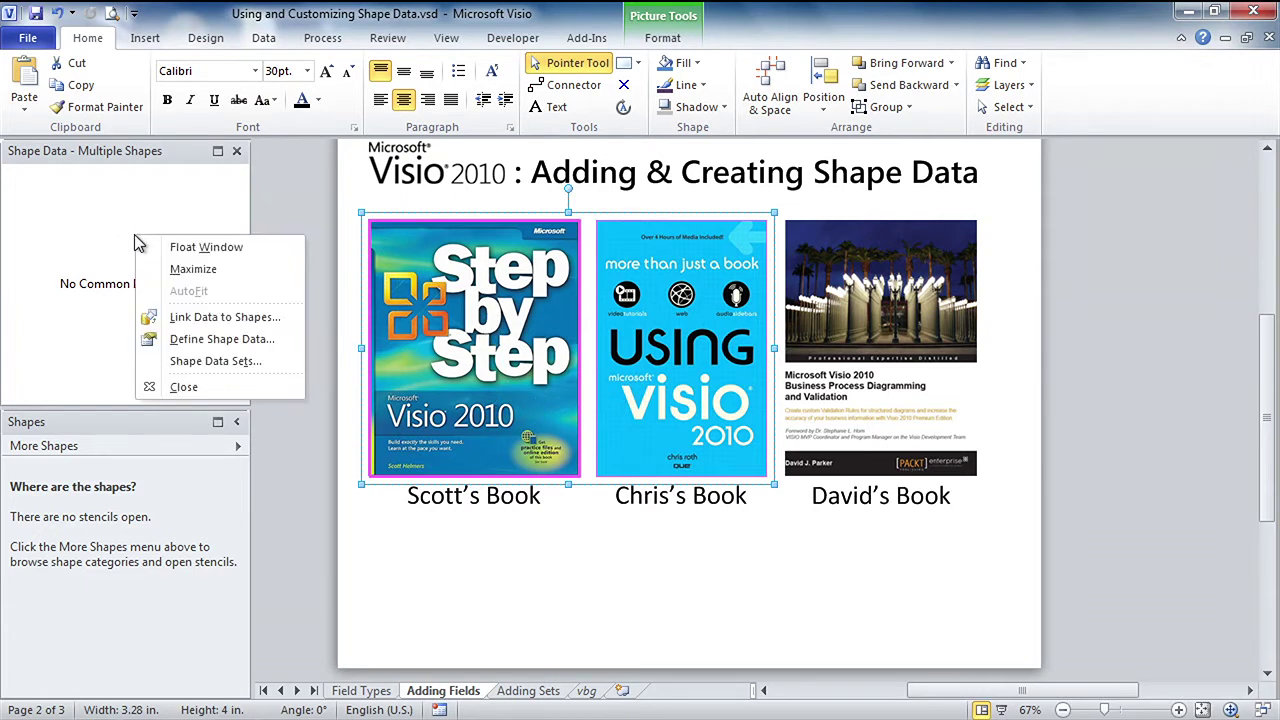
# Define a Price field of Currency type using the $2.75 dollars-and-cents format.
pyautogui.click(283, 339)
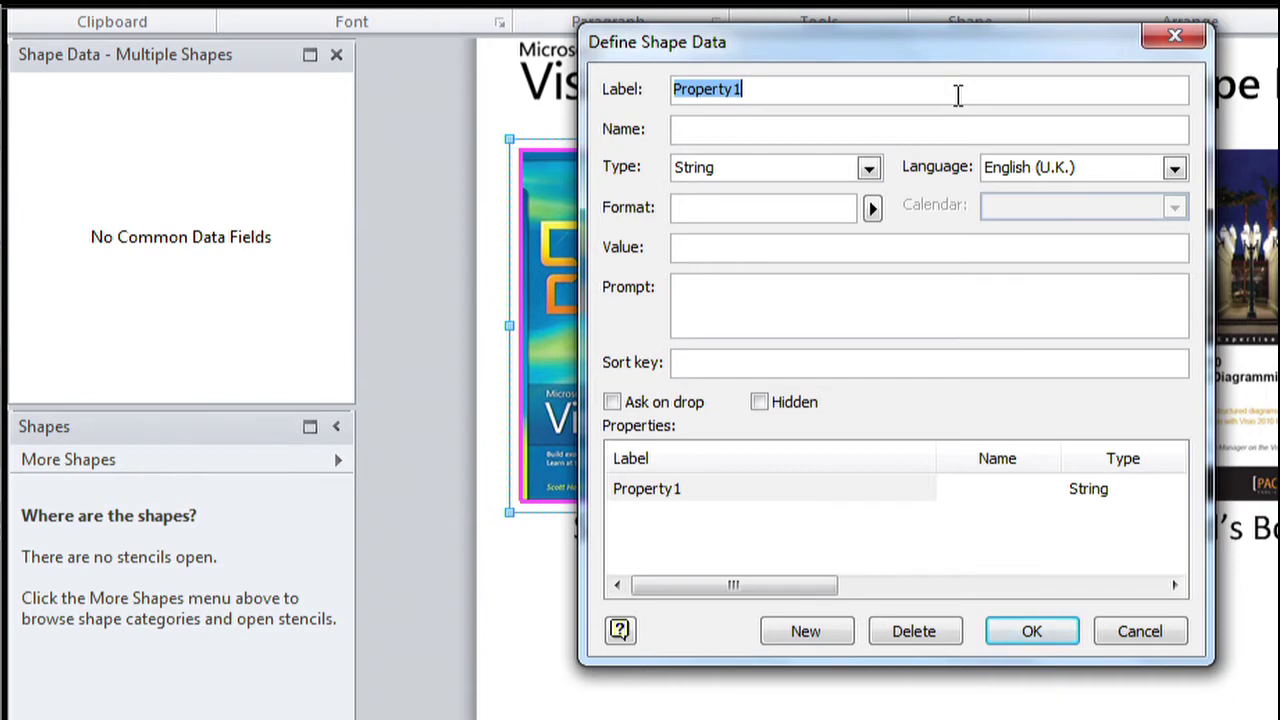
pyautogui.write('Price')
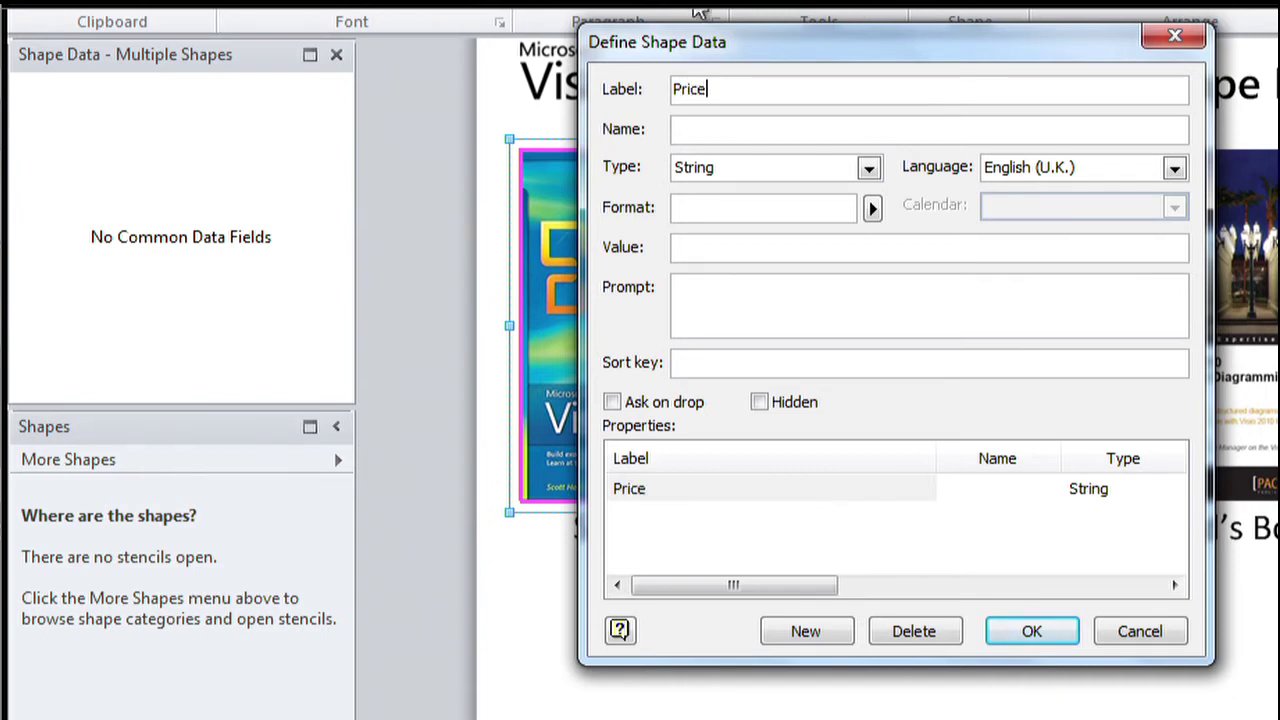
pyautogui.click(868, 168)
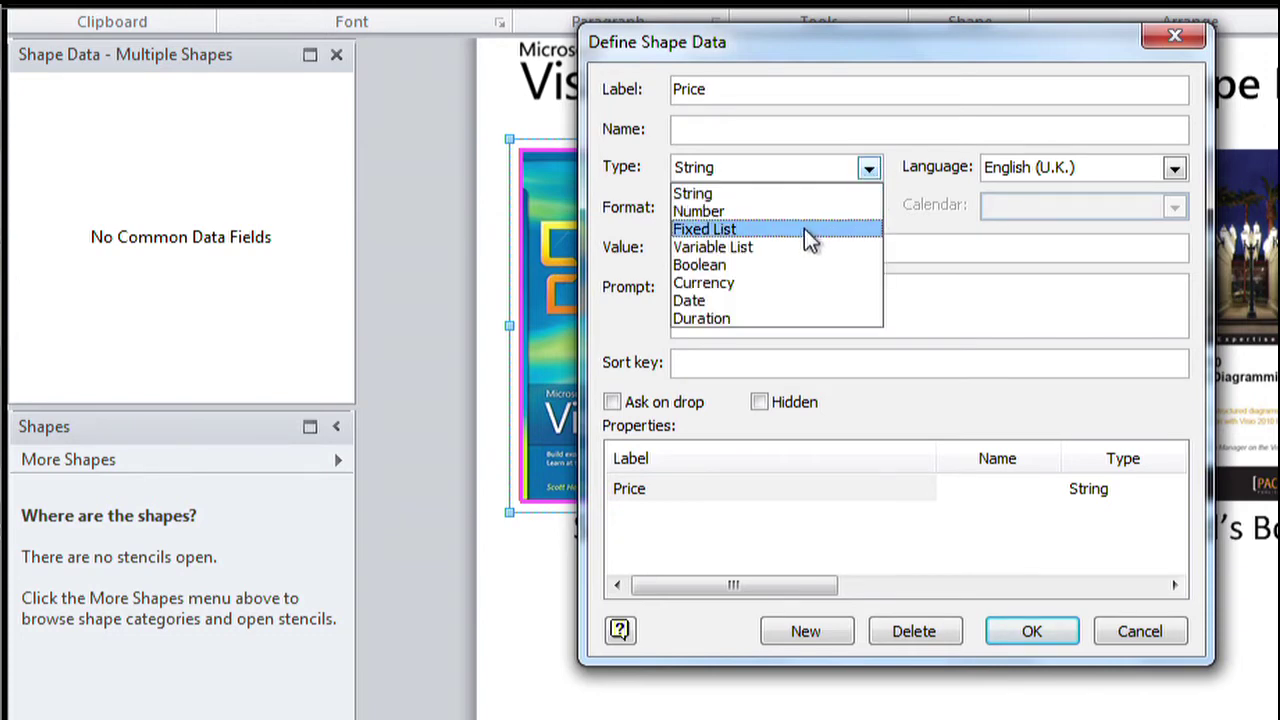
pyautogui.click(779, 282)
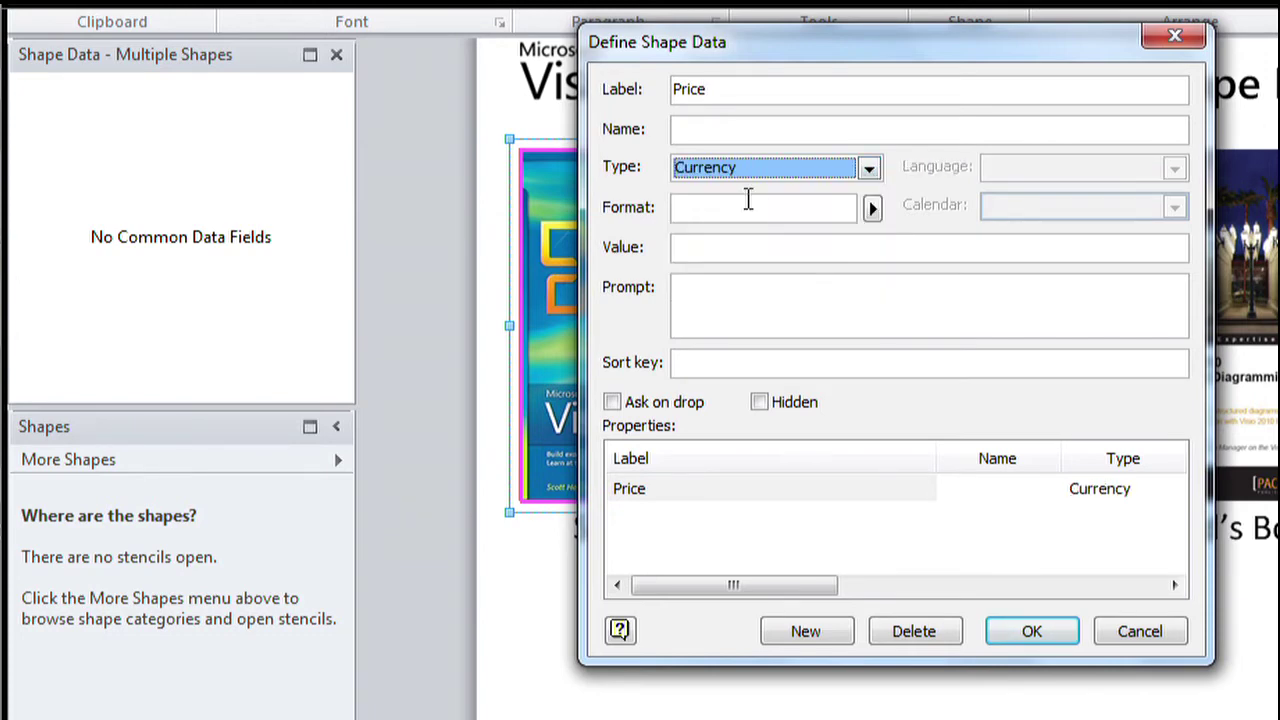
pyautogui.click(872, 210)
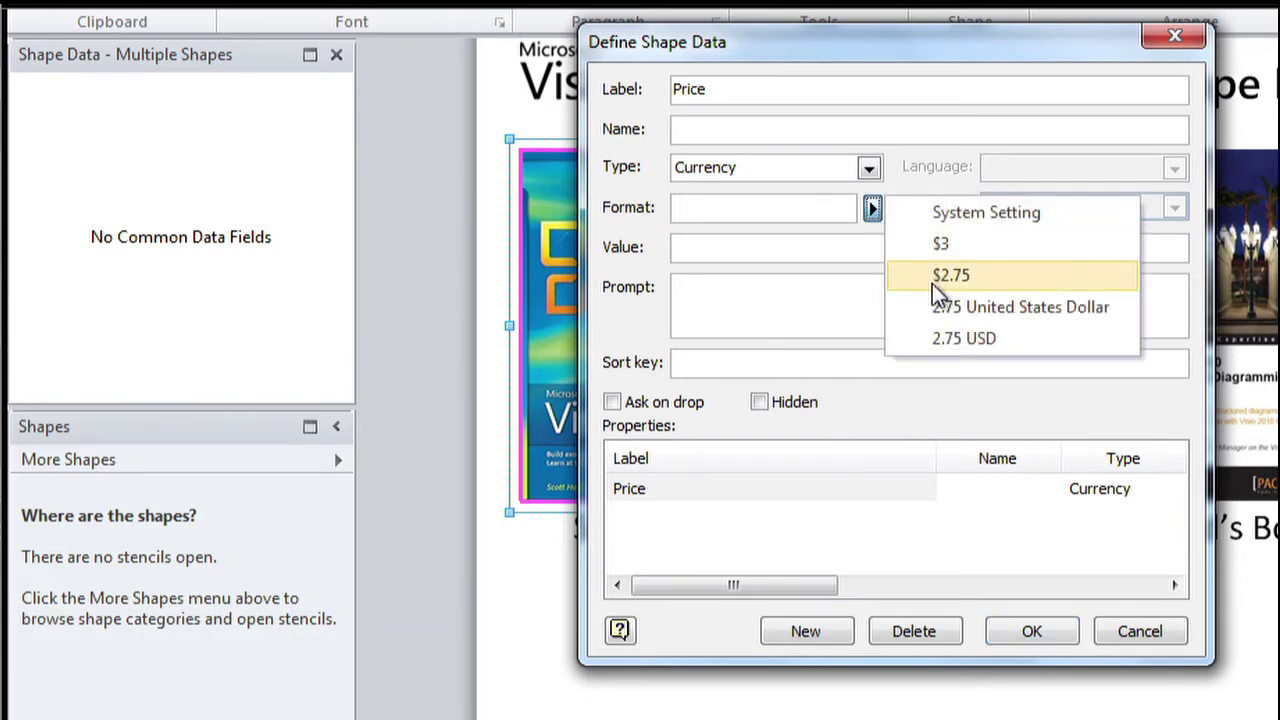
pyautogui.click(983, 276)
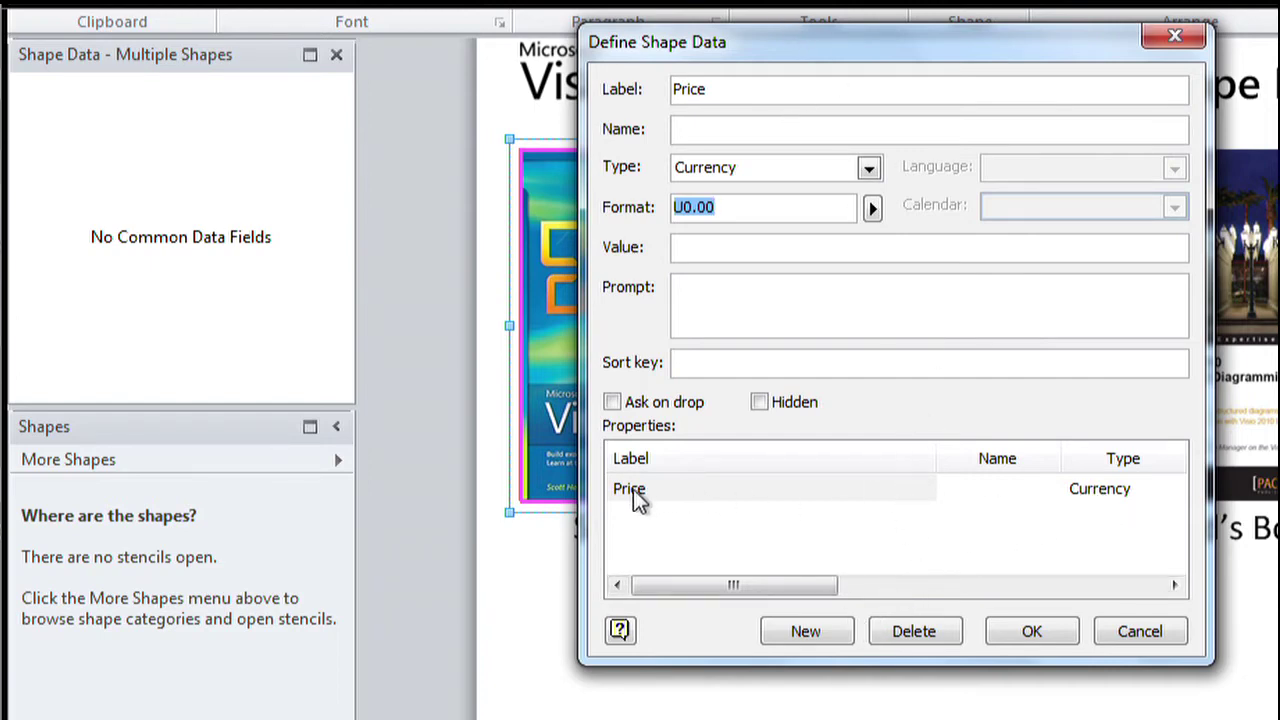
pyautogui.moveTo(750, 585); pyautogui.dragTo(708, 592)
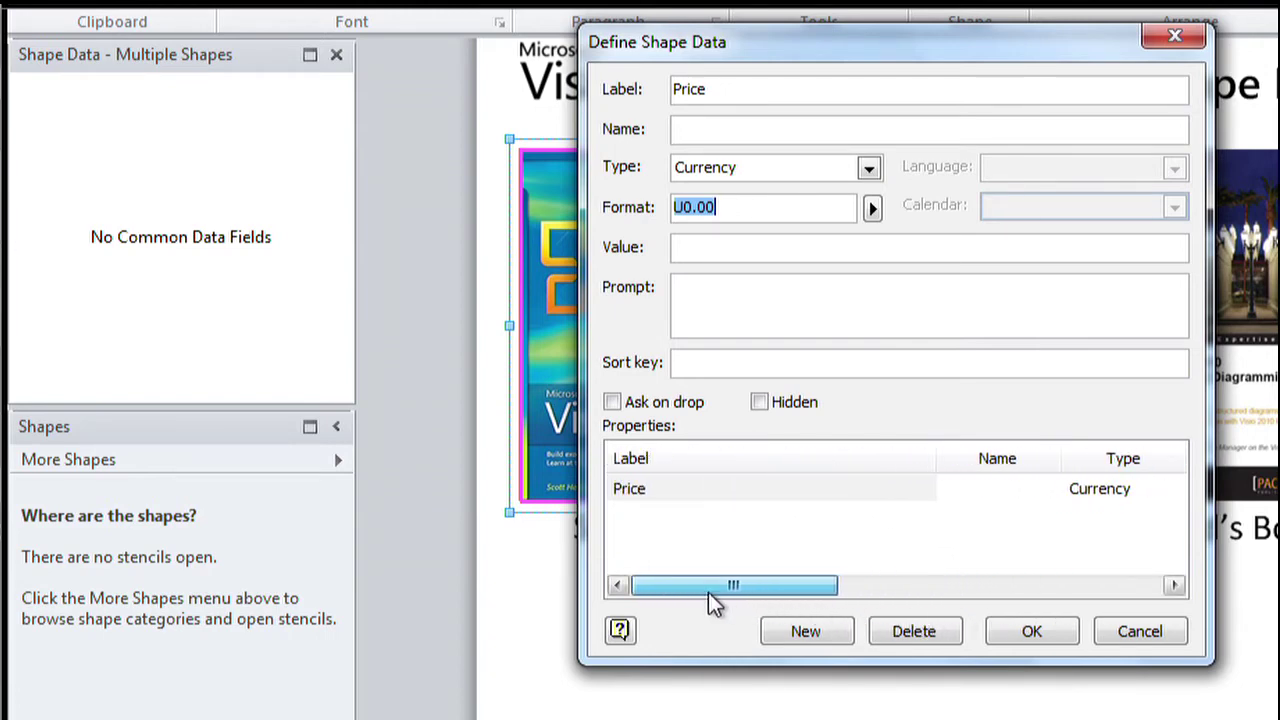
pyautogui.click(810, 637)
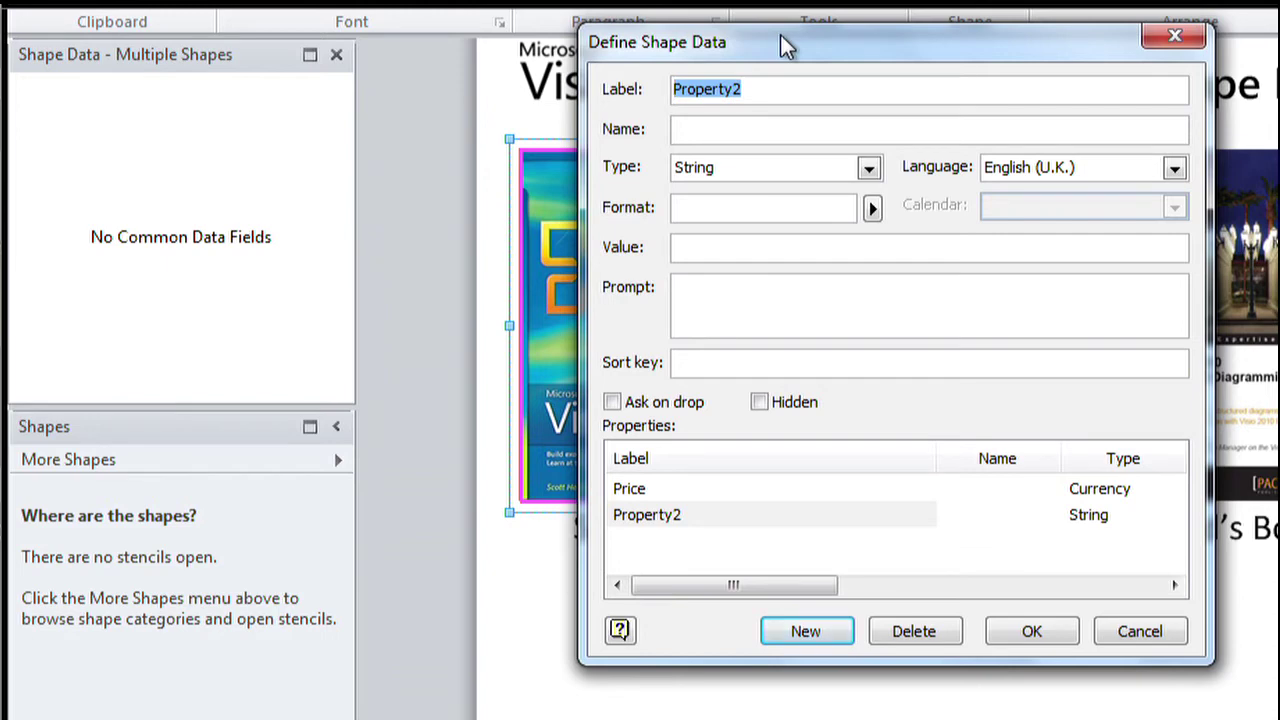
# Define a Rating field as a Fixed List with asterisk choices from * to *****.
pyautogui.write('Rating')
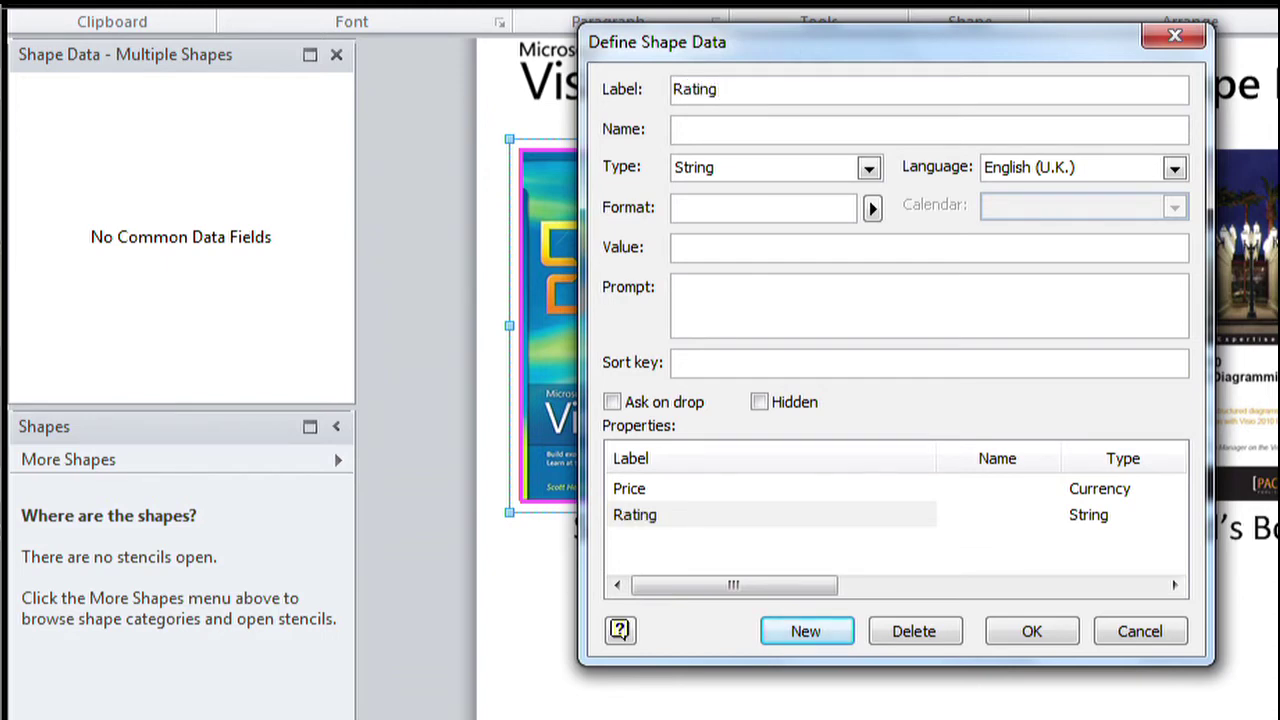
pyautogui.click(868, 168)
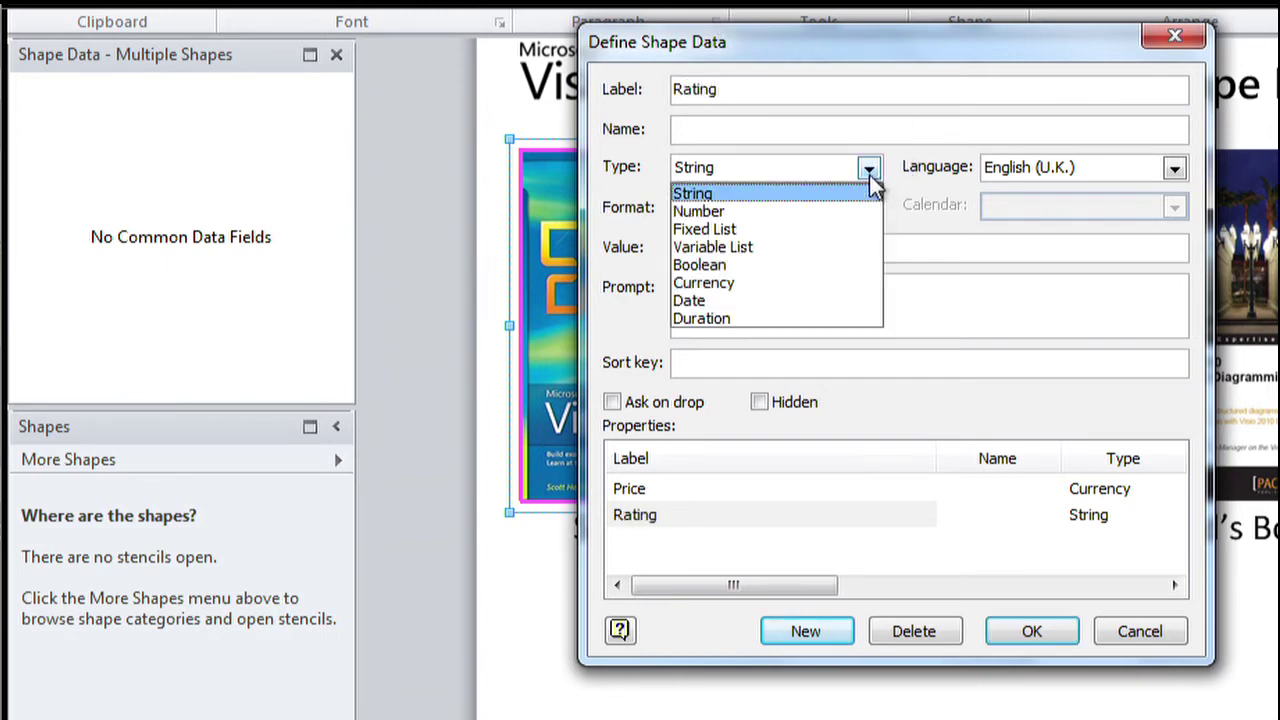
pyautogui.click(830, 234)
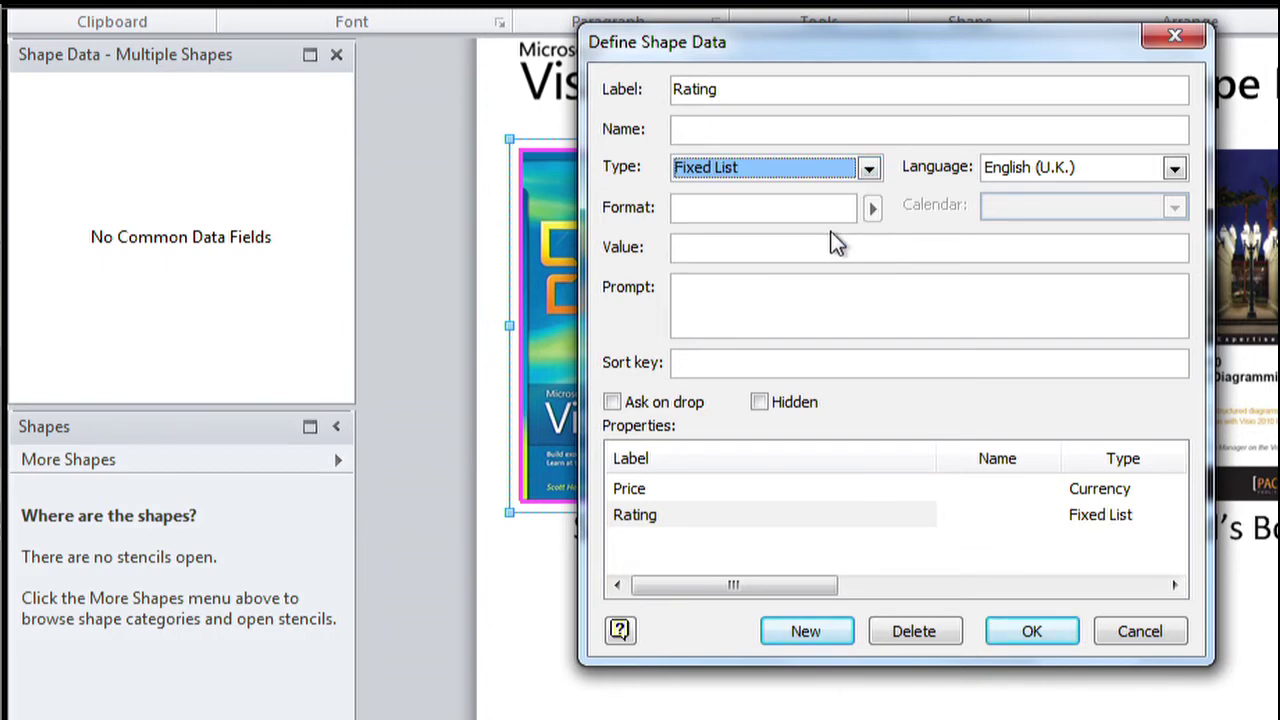
pyautogui.click(785, 218)
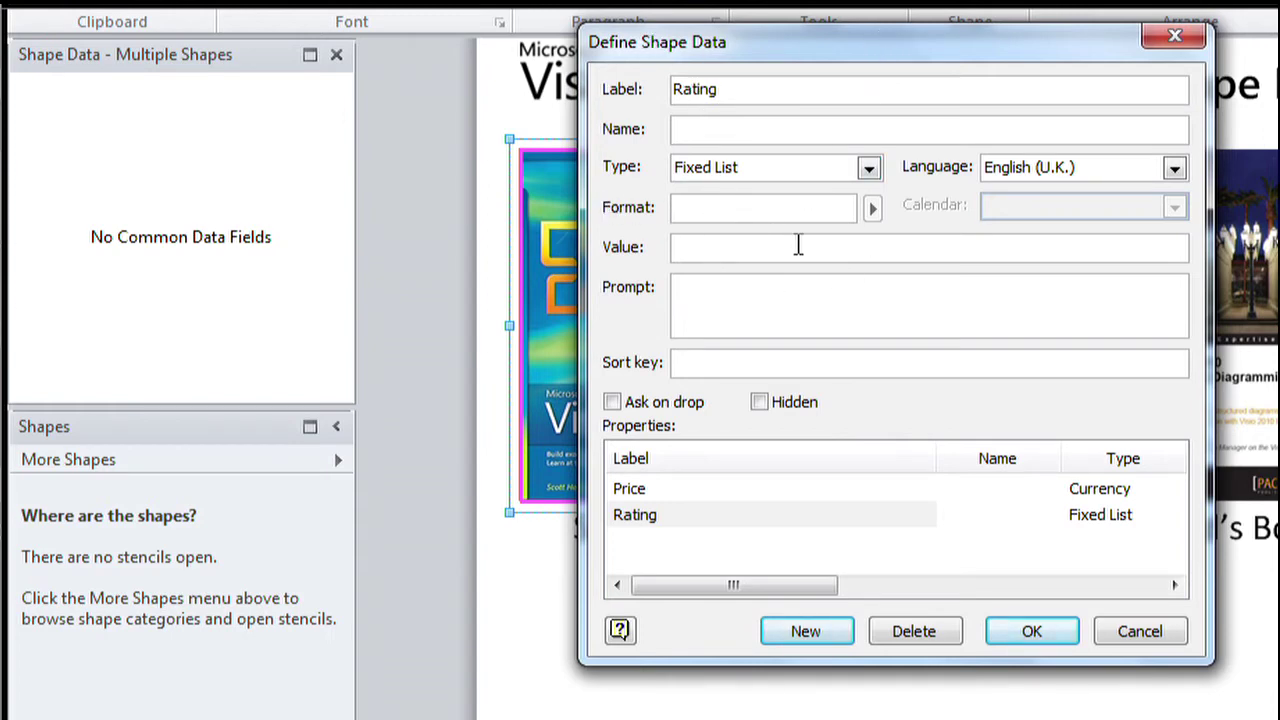
pyautogui.write('*;**;***;****;**')
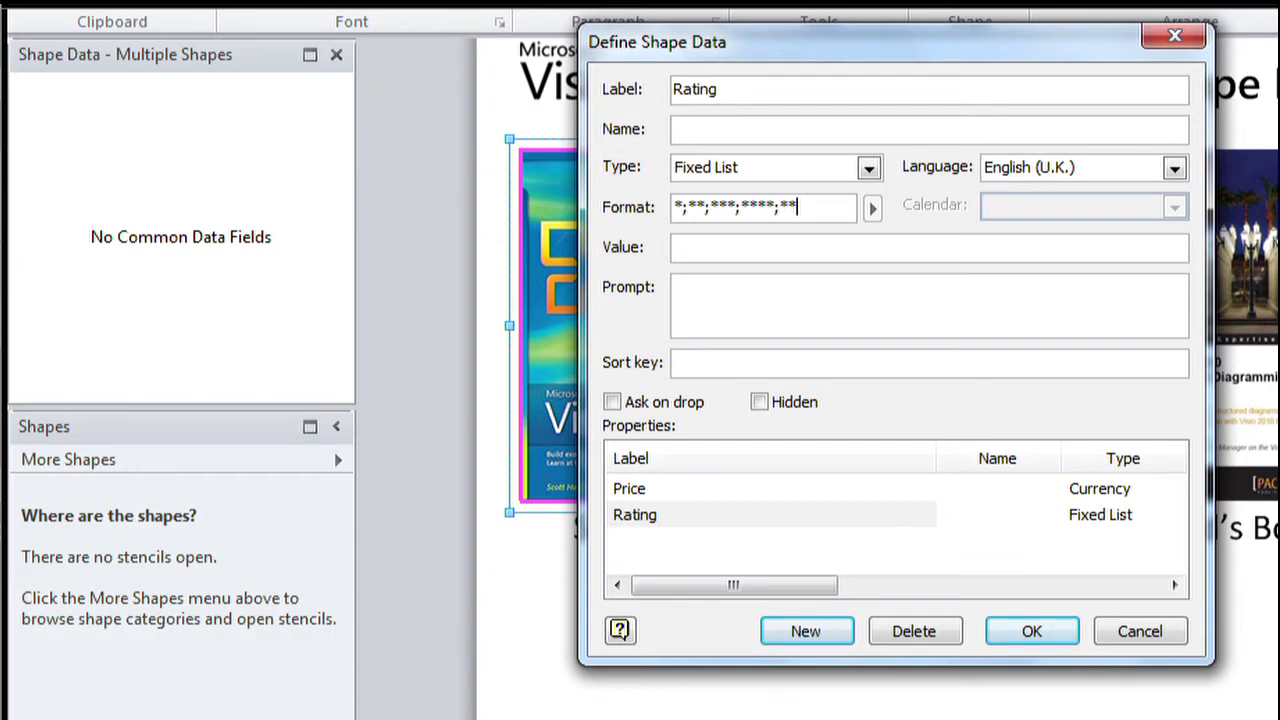
pyautogui.write('*')
pyautogui.click(805, 631)
pyautogui.click(1048, 640)
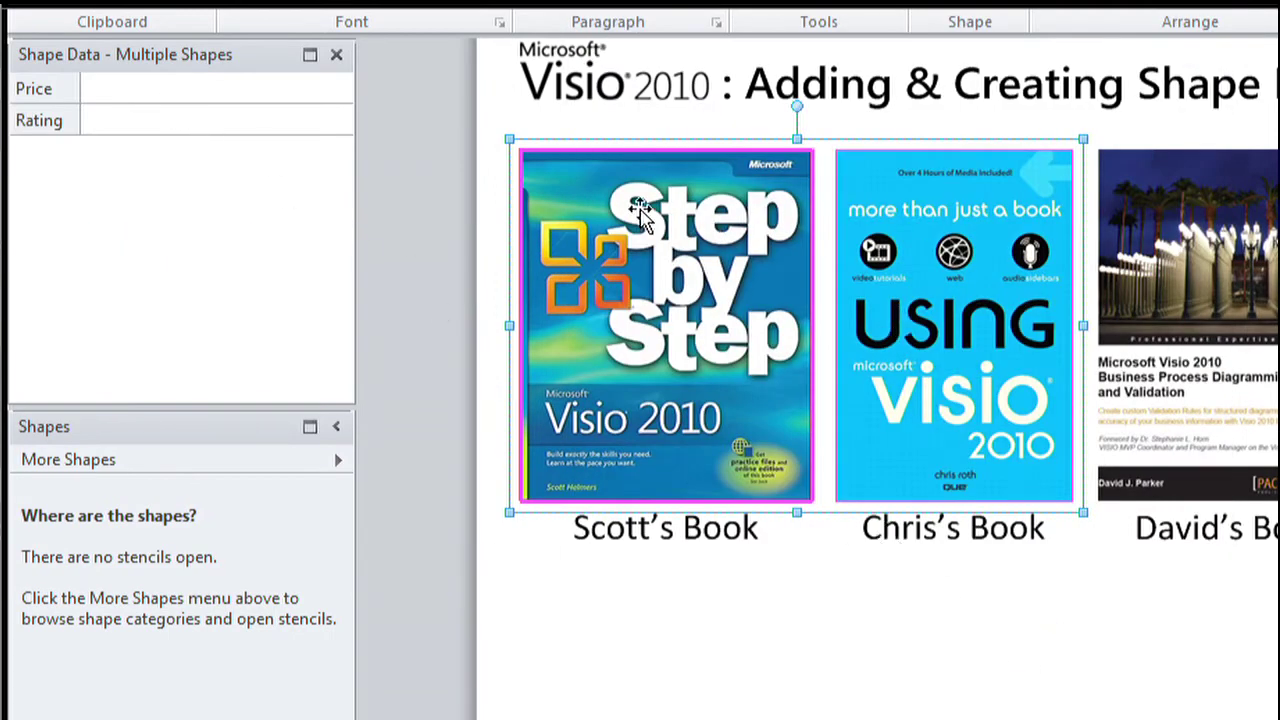
# Give Scott's Book a Price of $755.00 and a ** Rating.
pyautogui.click(797, 674)
pyautogui.click(668, 330)
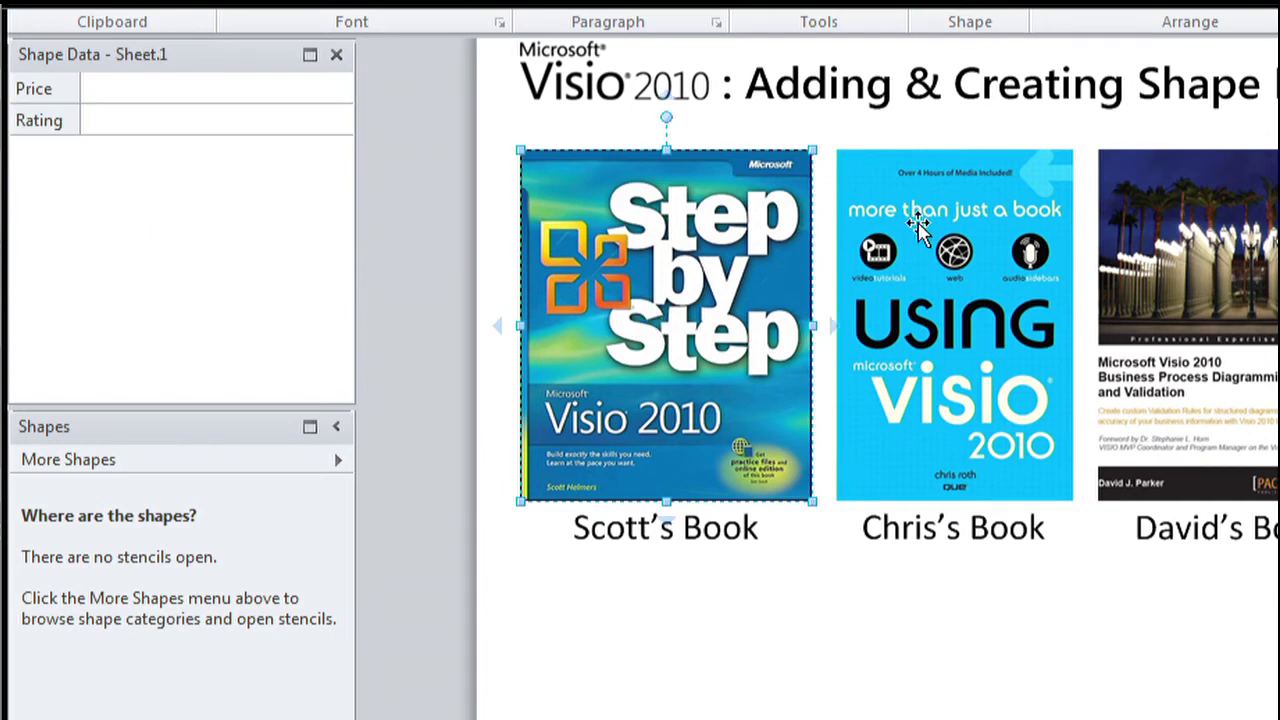
pyautogui.click(968, 228)
pyautogui.click(694, 196)
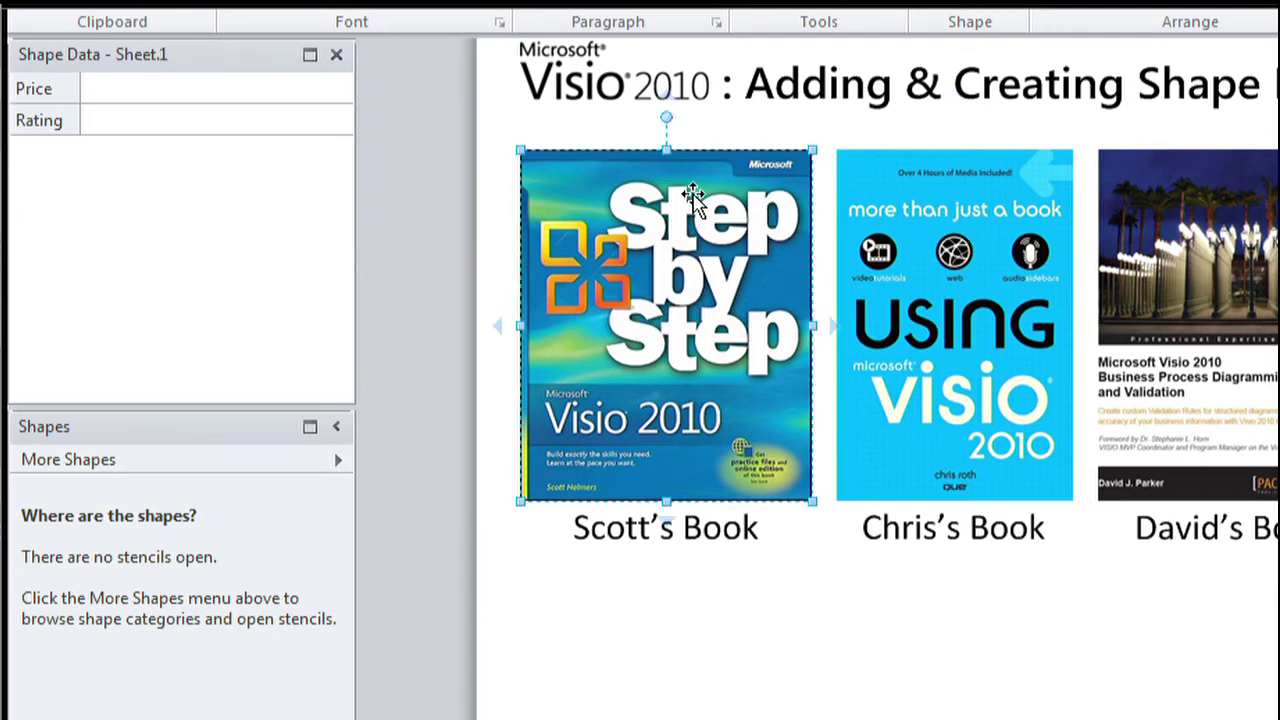
pyautogui.click(269, 89)
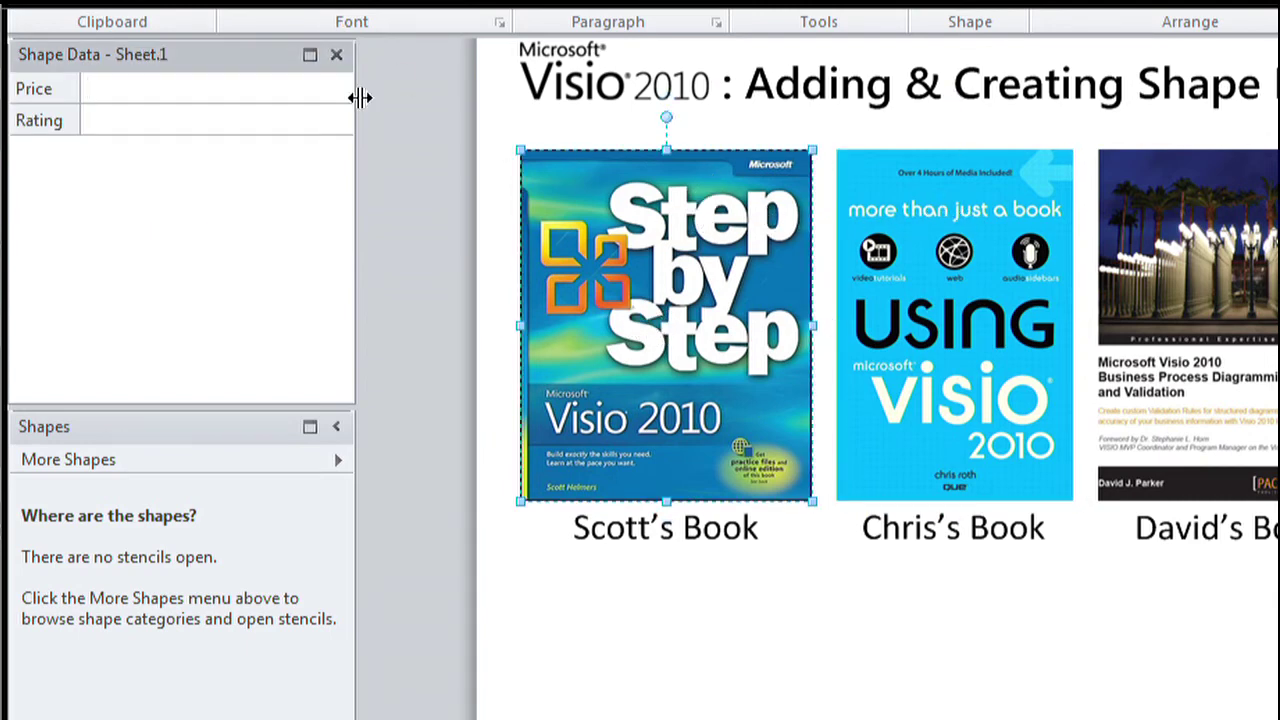
pyautogui.write('755')
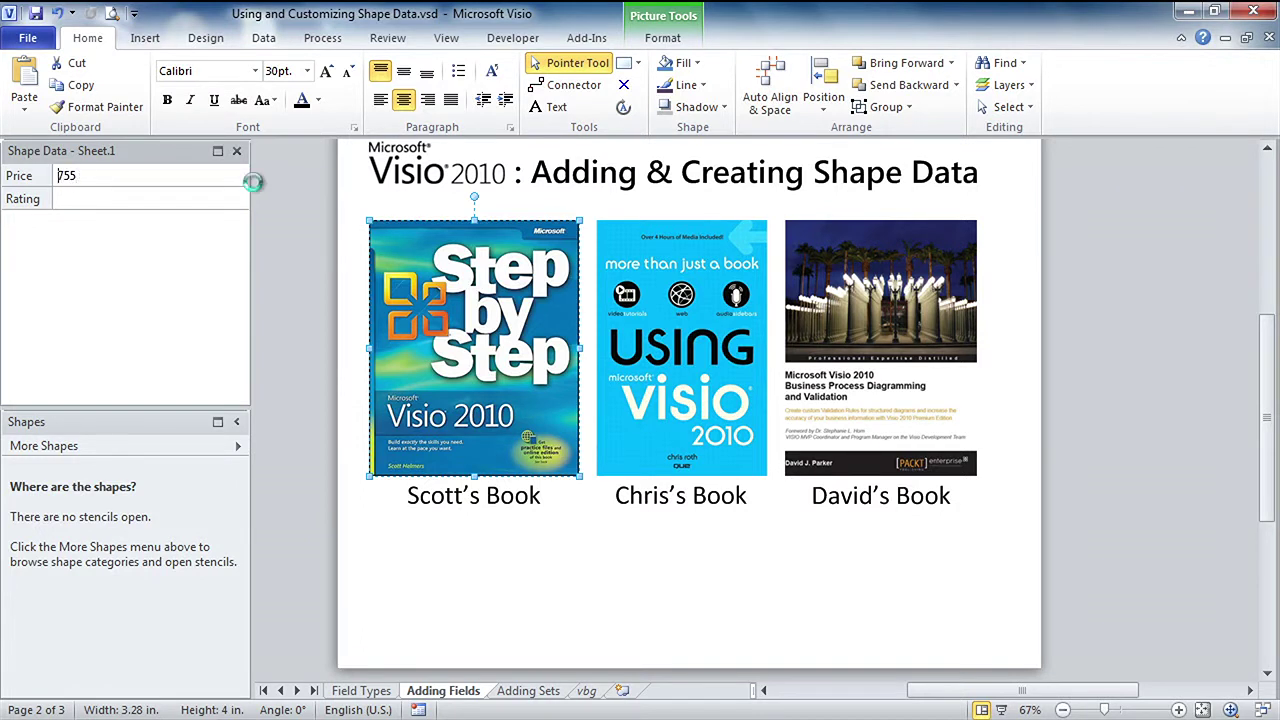
pyautogui.press('Return')
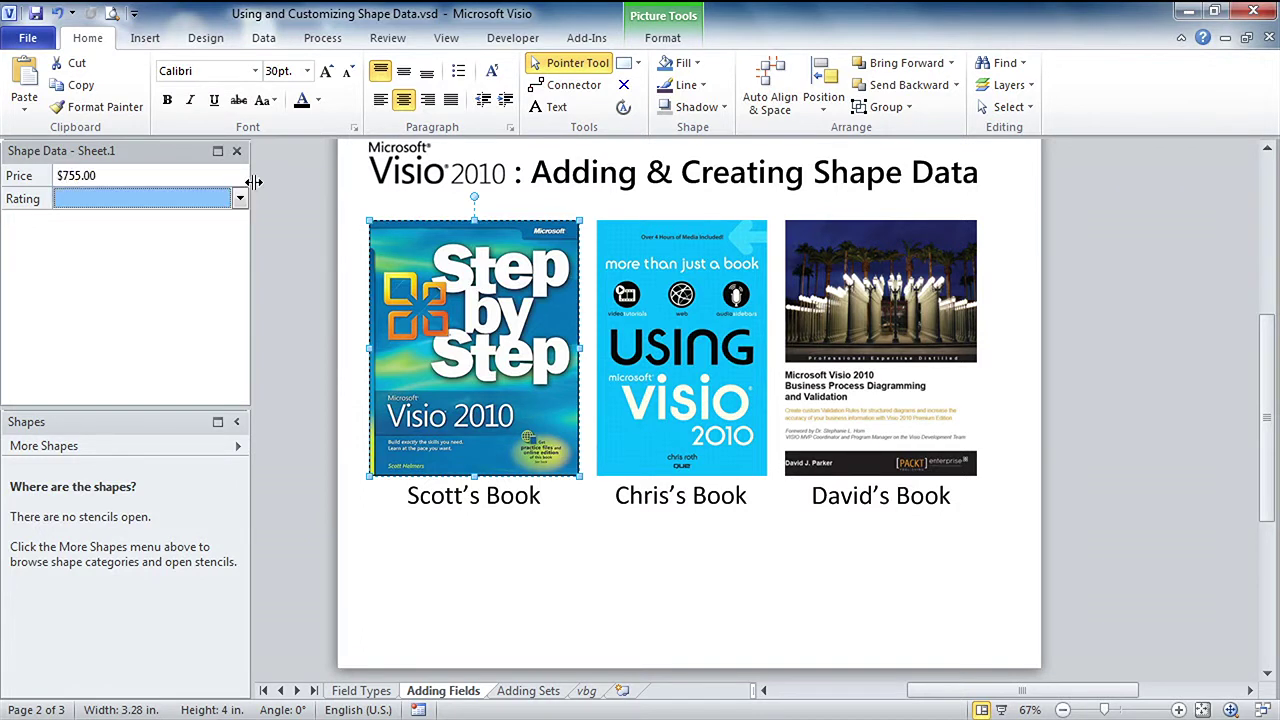
pyautogui.click(156, 200)
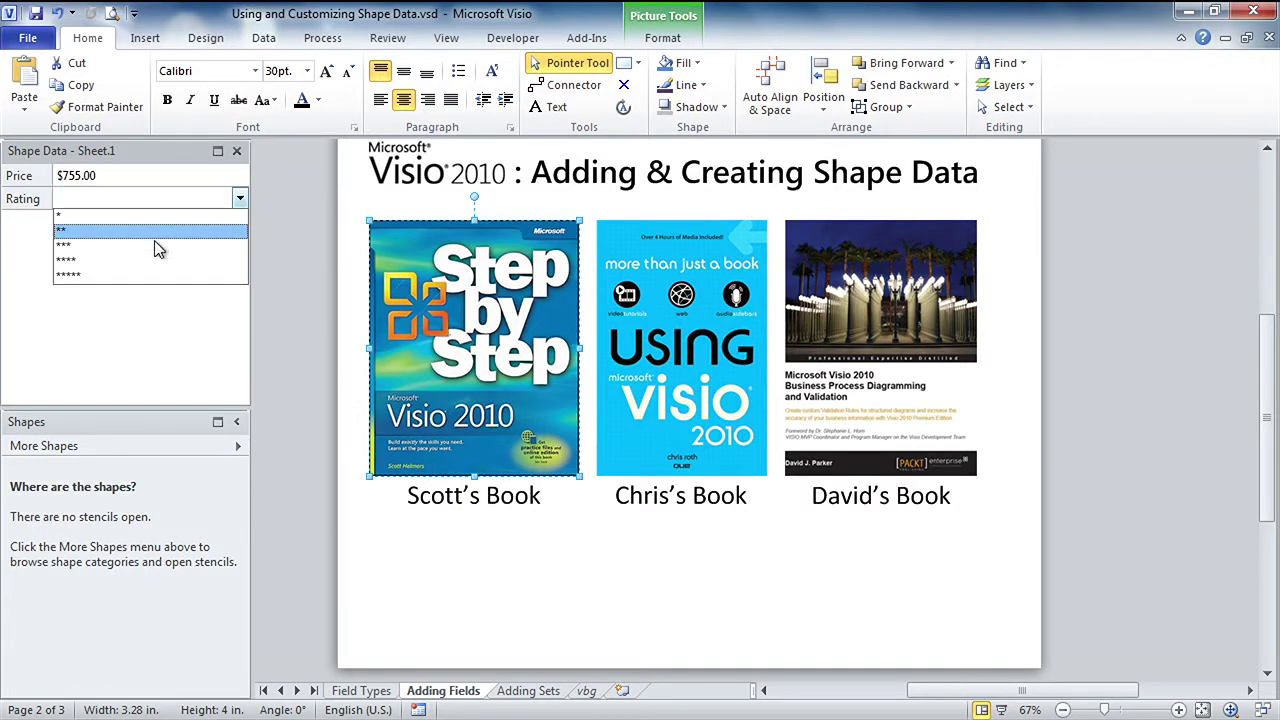
pyautogui.click(155, 236)
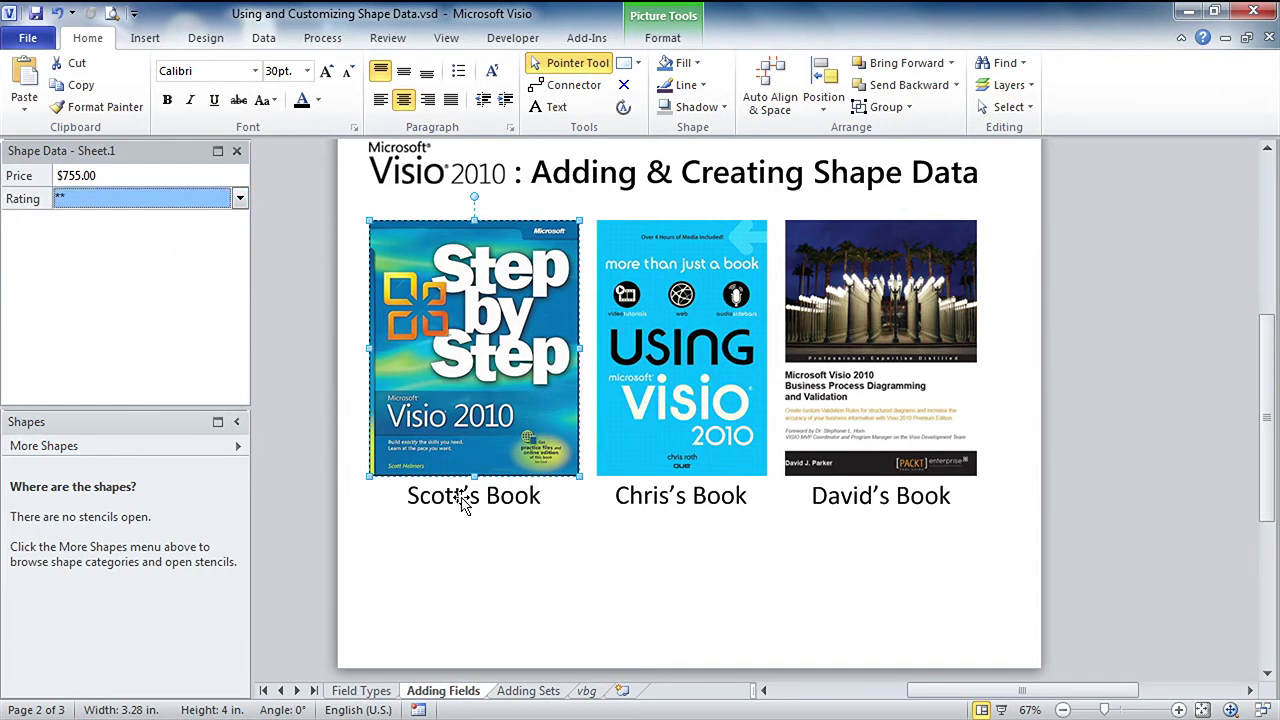
# Give Chris's Book a Price of $12.99 and a ***** Rating.
pyautogui.click(655, 368)
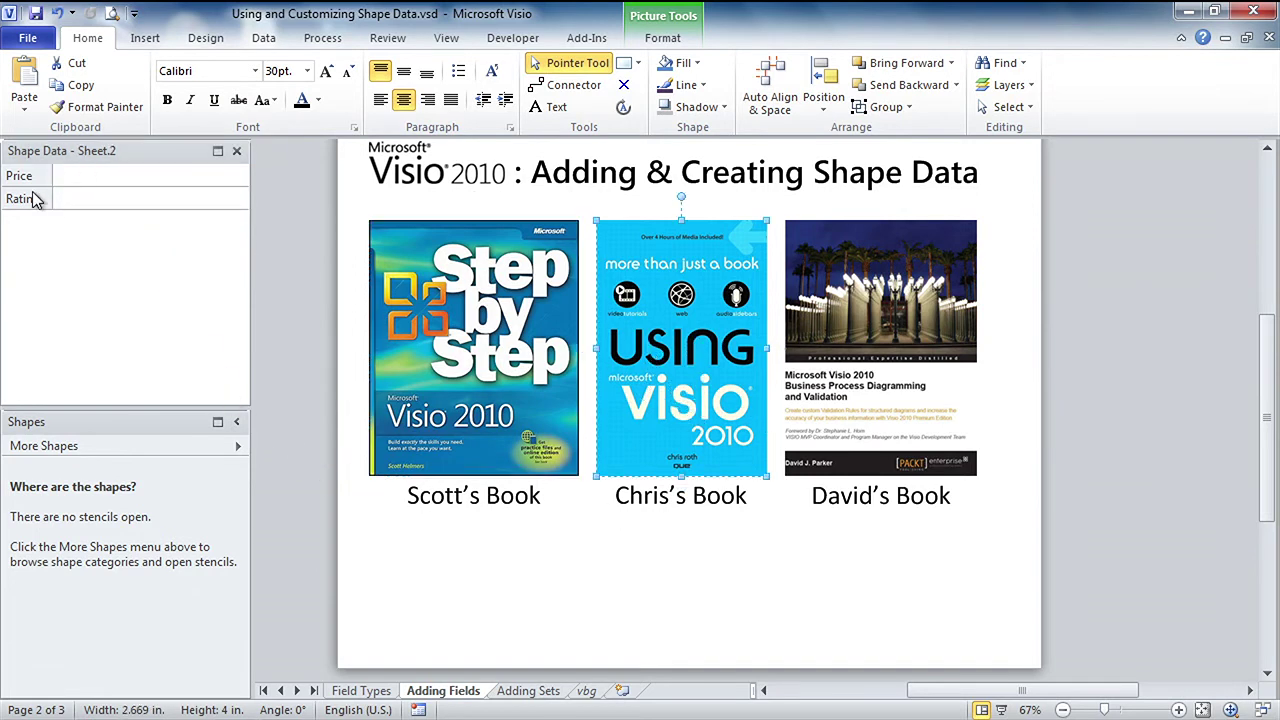
pyautogui.click(124, 214)
pyautogui.write('1')
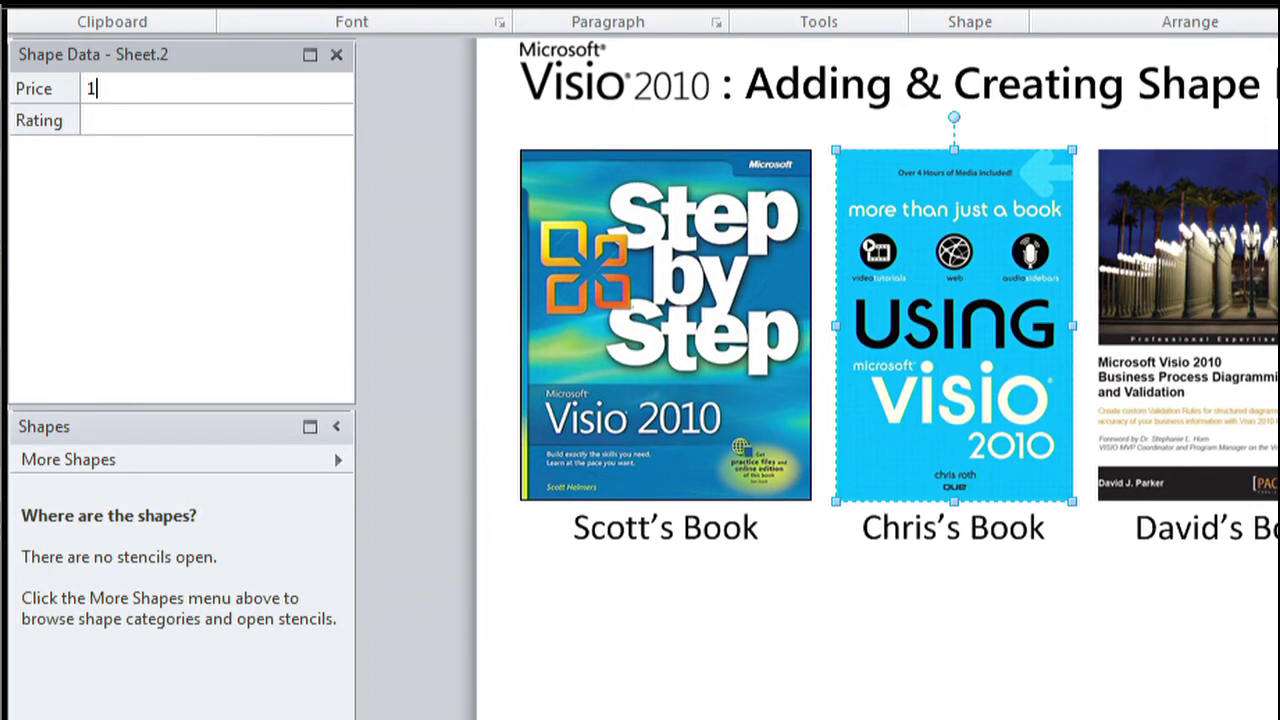
pyautogui.write('2.99')
pyautogui.press('Return')
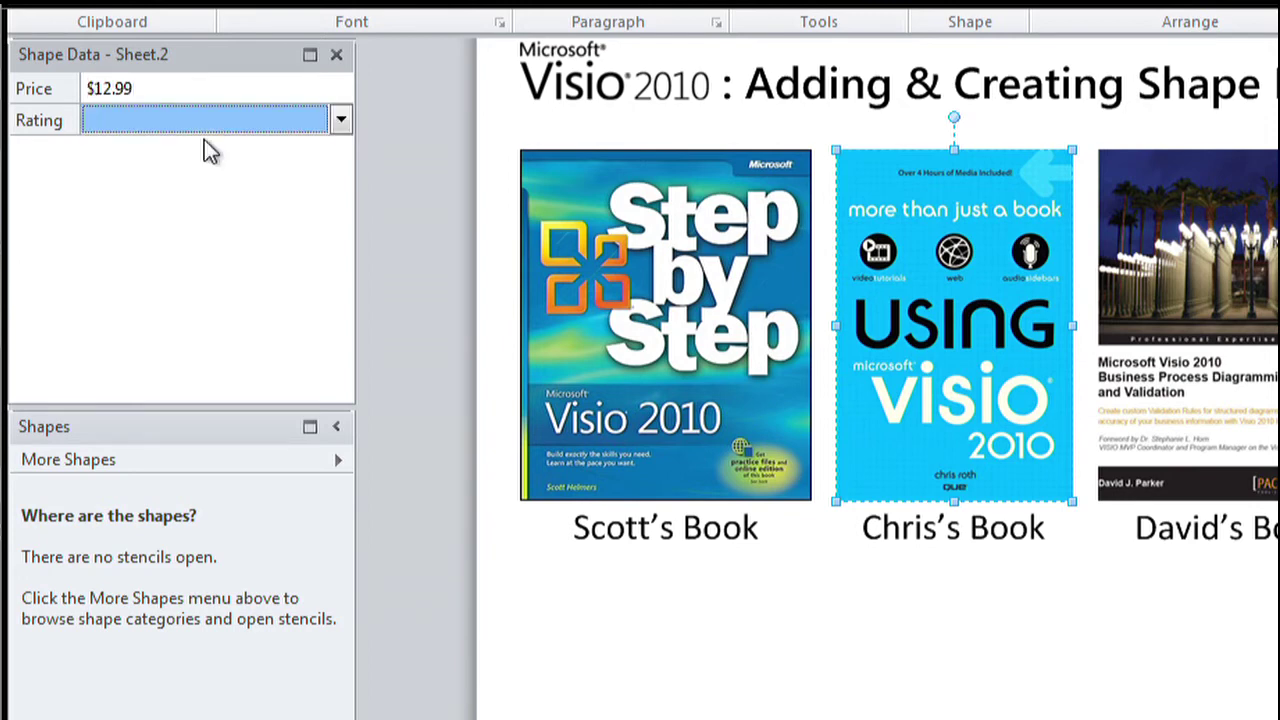
pyautogui.write('*****')
pyautogui.click(711, 596)
# Set Price $15.00 and Rating ***** on Scott's and Chris's books at once.
pyautogui.click(686, 290)
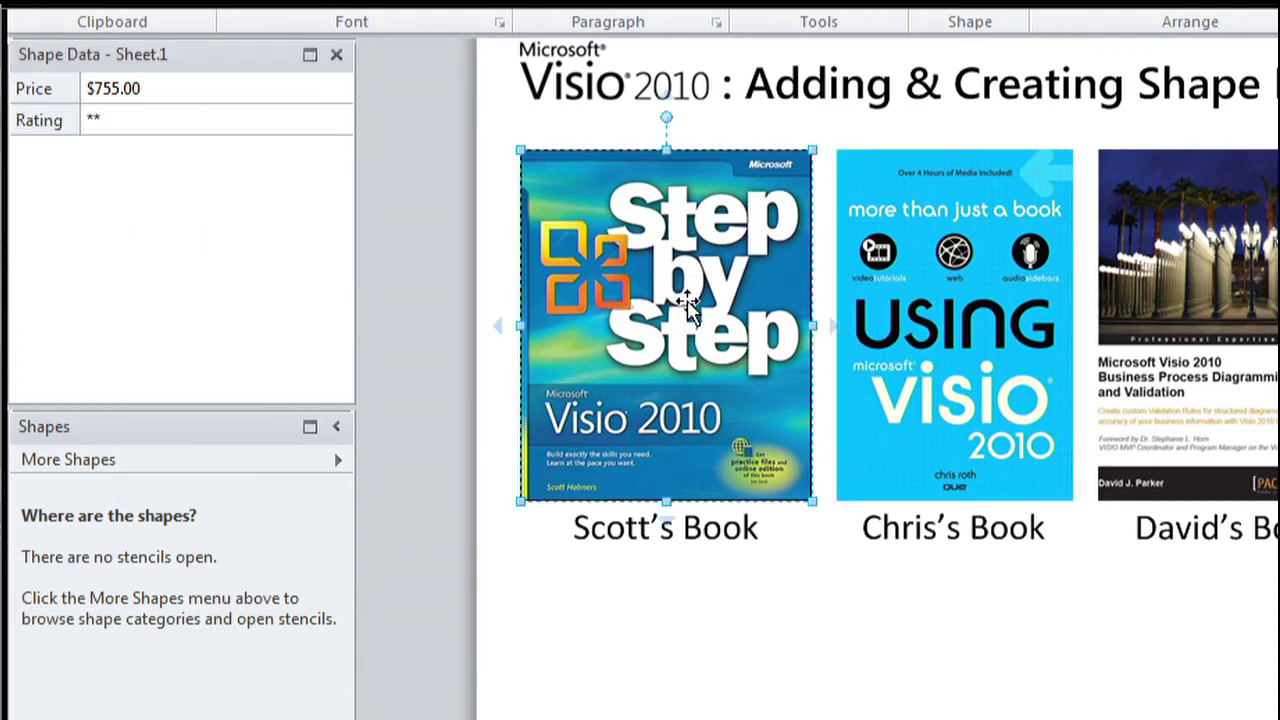
pyautogui.click(267, 92)
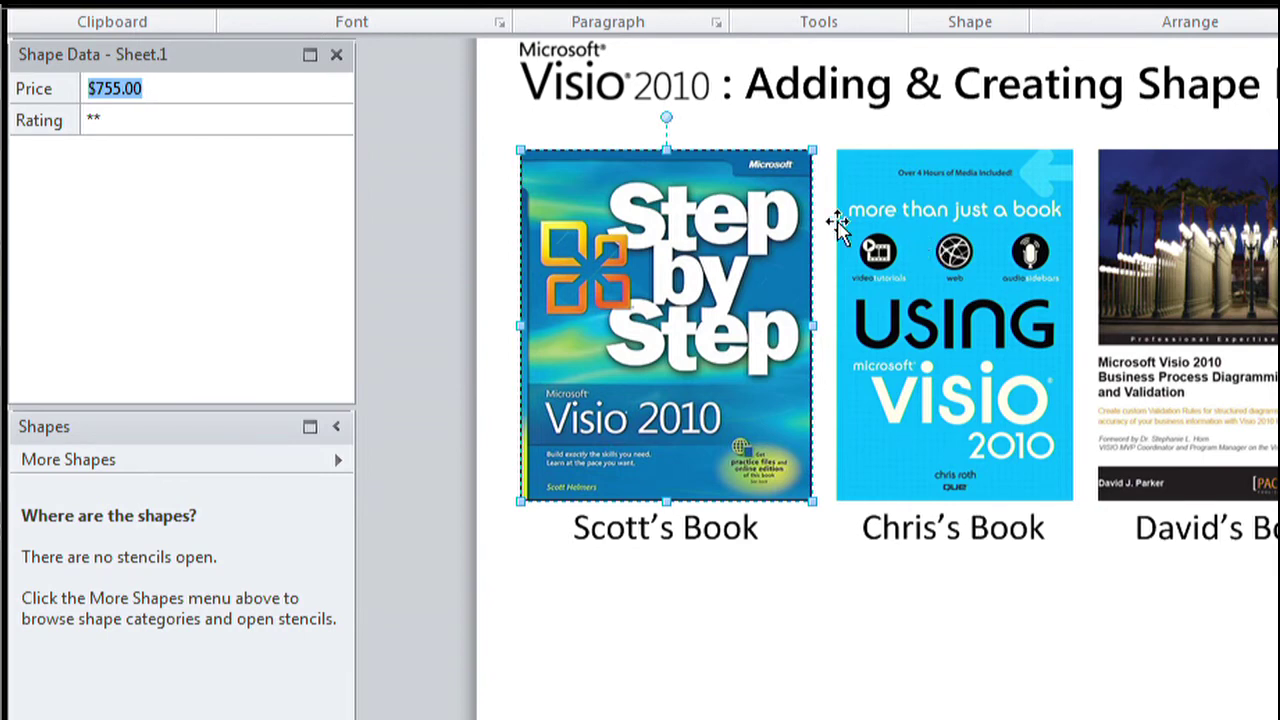
pyautogui.keyDown('shift'); pyautogui.click(905, 222); pyautogui.keyUp('shift')
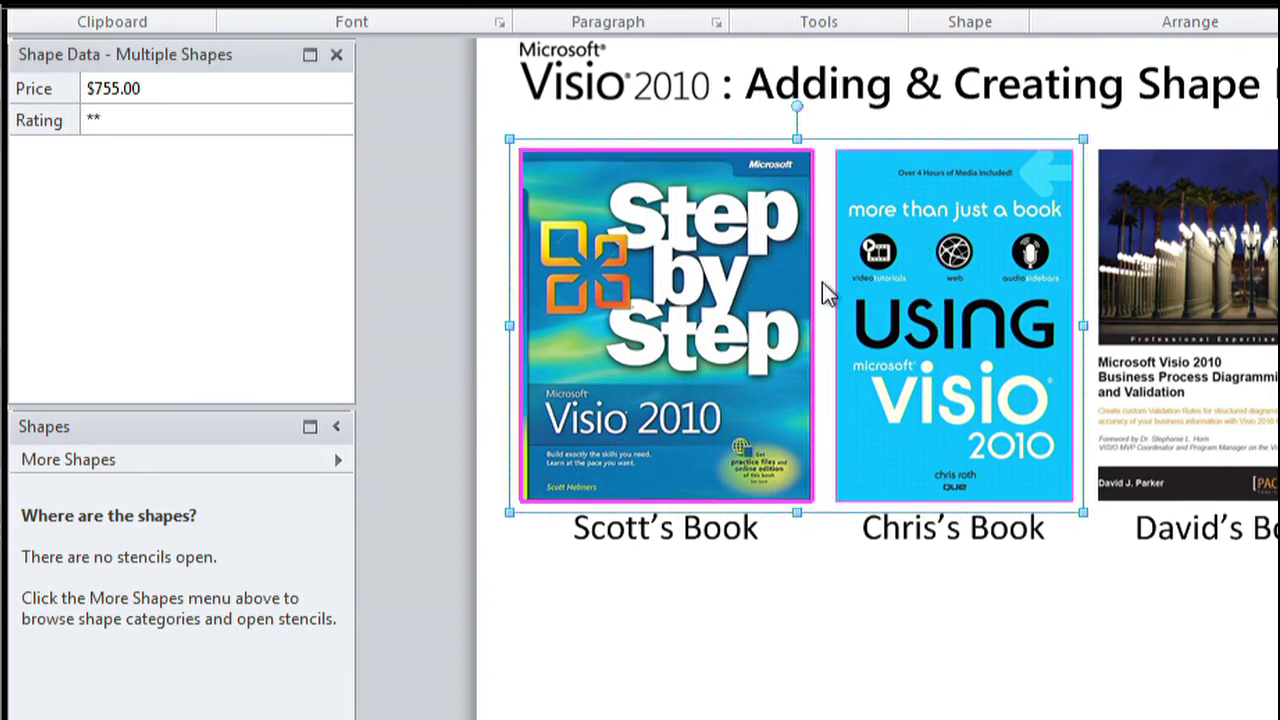
pyautogui.click(271, 90)
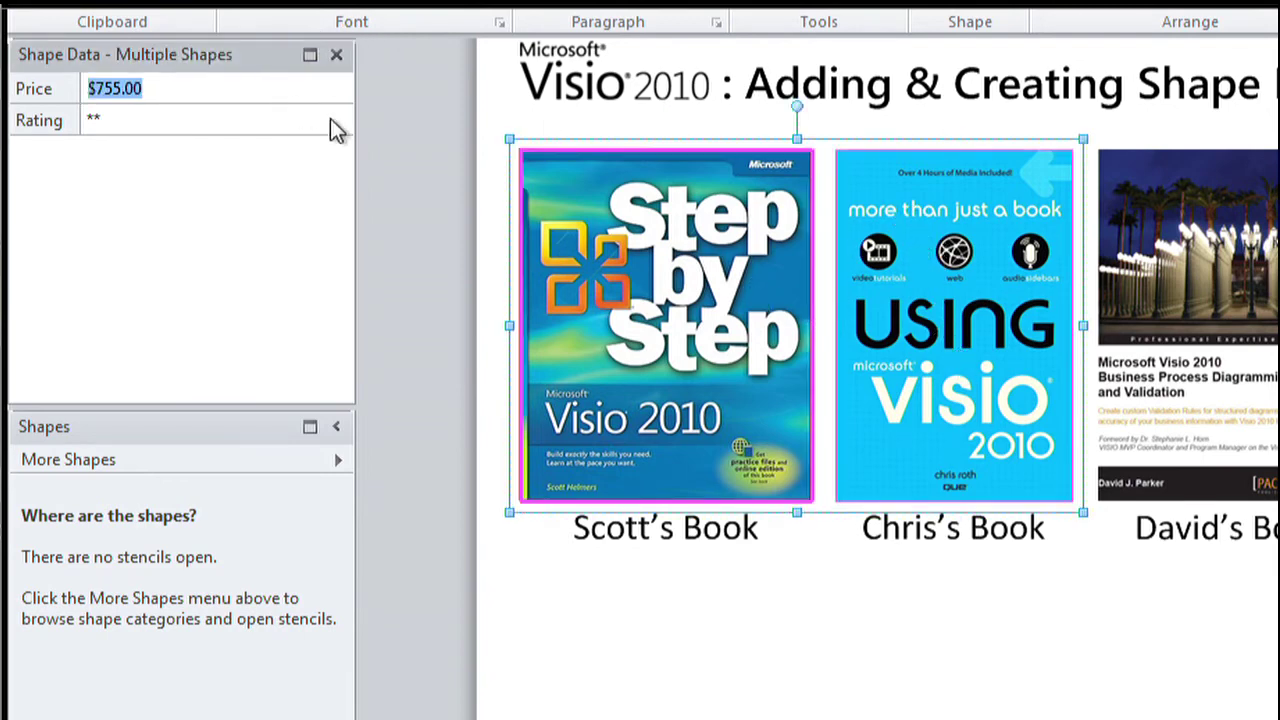
pyautogui.write('15.00')
pyautogui.click(331, 118)
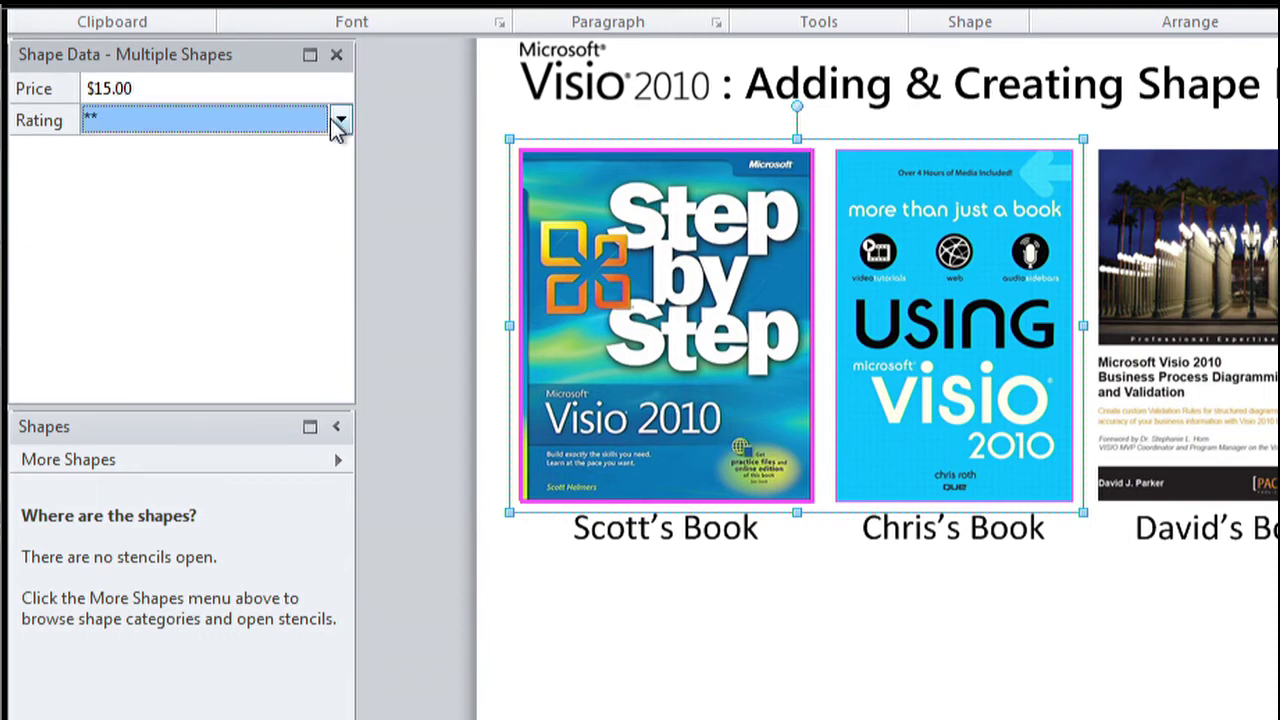
pyautogui.click(338, 120)
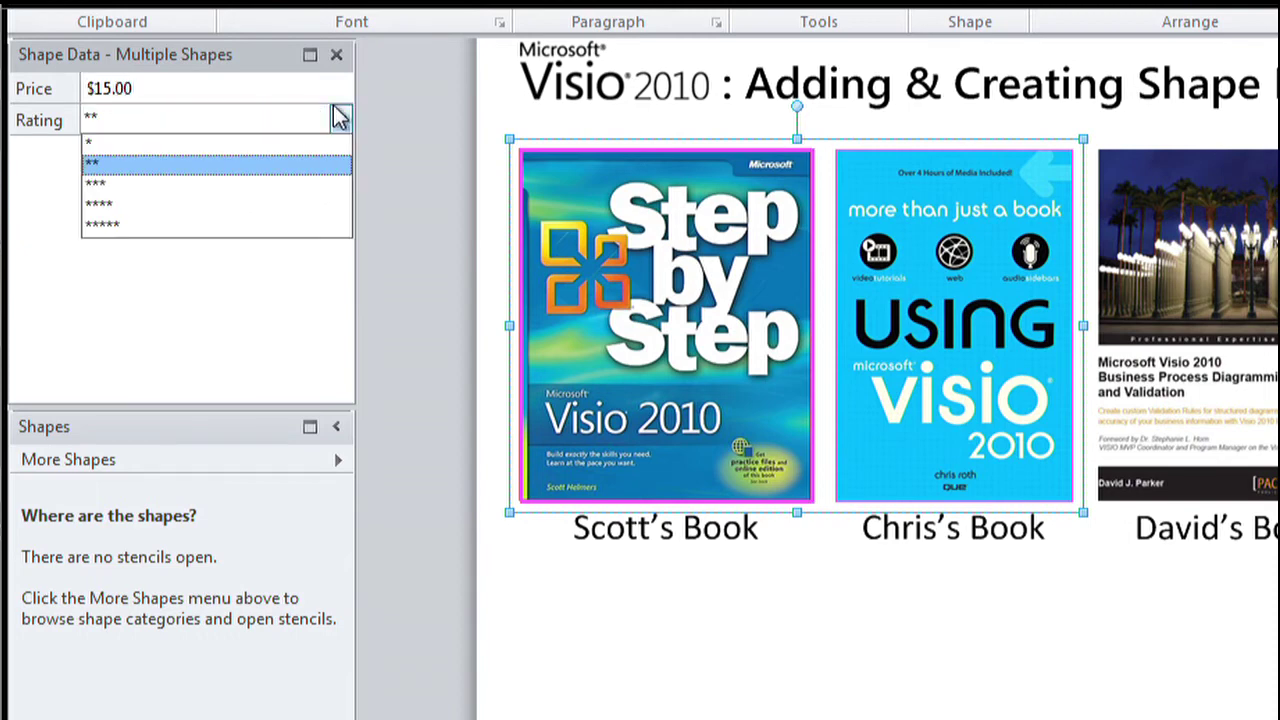
pyautogui.click(260, 224)
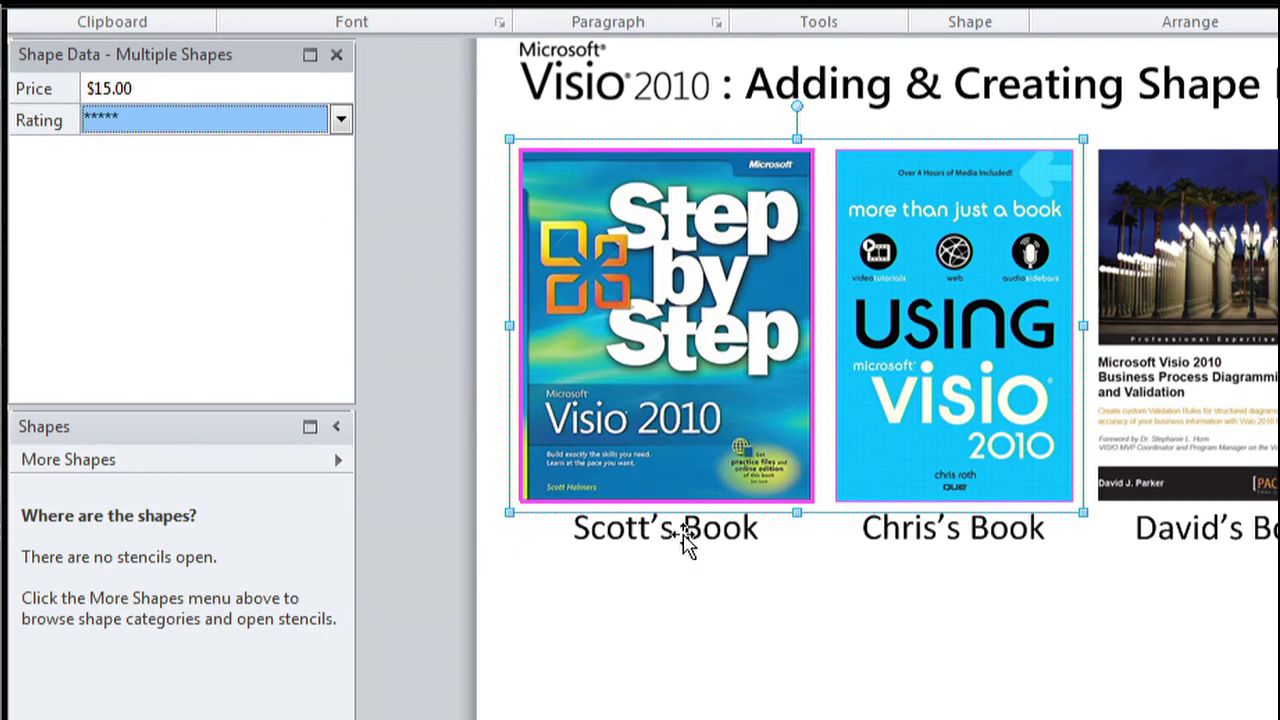
# Check Chris's and David's books separately; David's has no shape data.
pyautogui.click(960, 588)
pyautogui.click(966, 380)
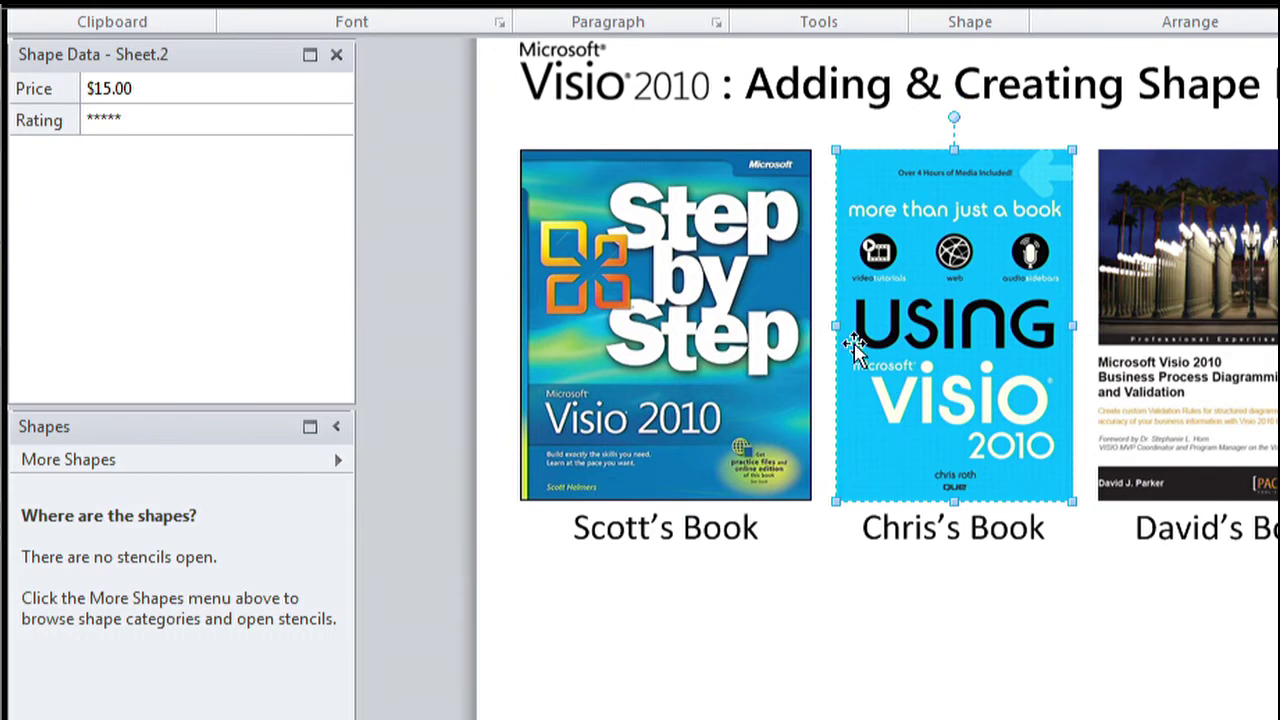
pyautogui.click(1216, 285)
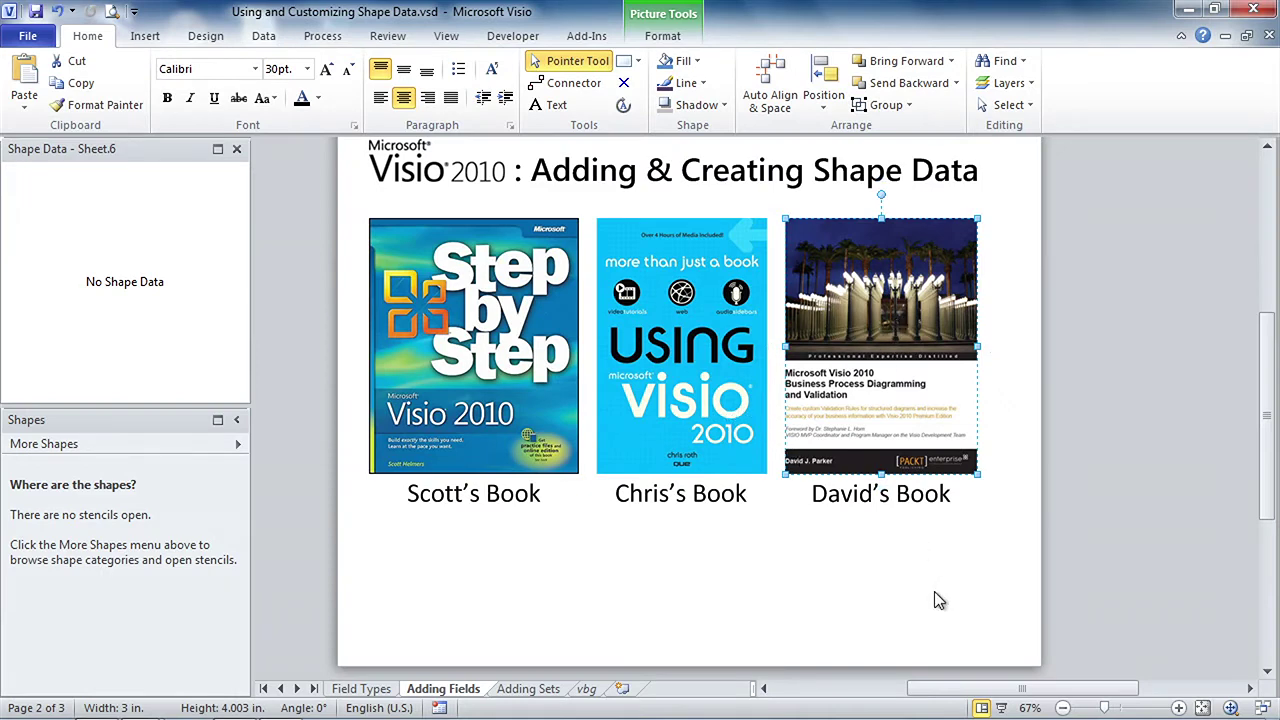
# Create a shape data set named 'Book' from Chris's Book in Shape Data Sets.
pyautogui.click(681, 332)
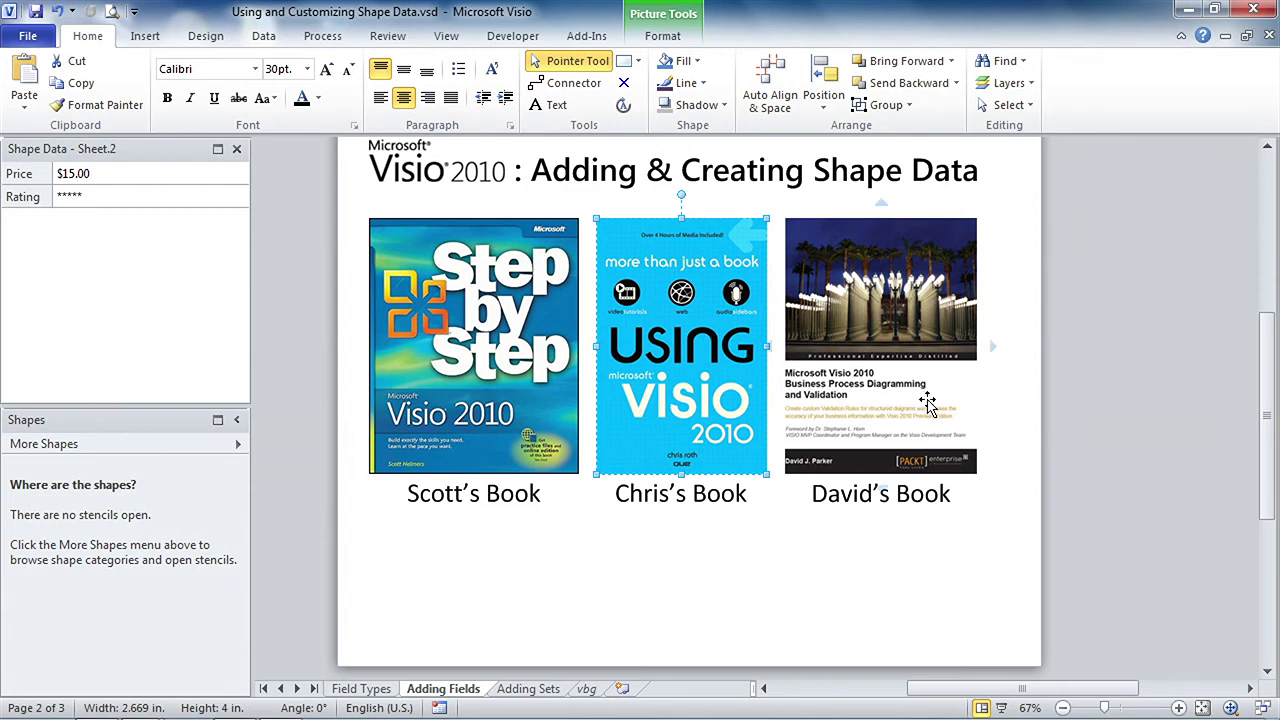
pyautogui.rightClick(152, 266)
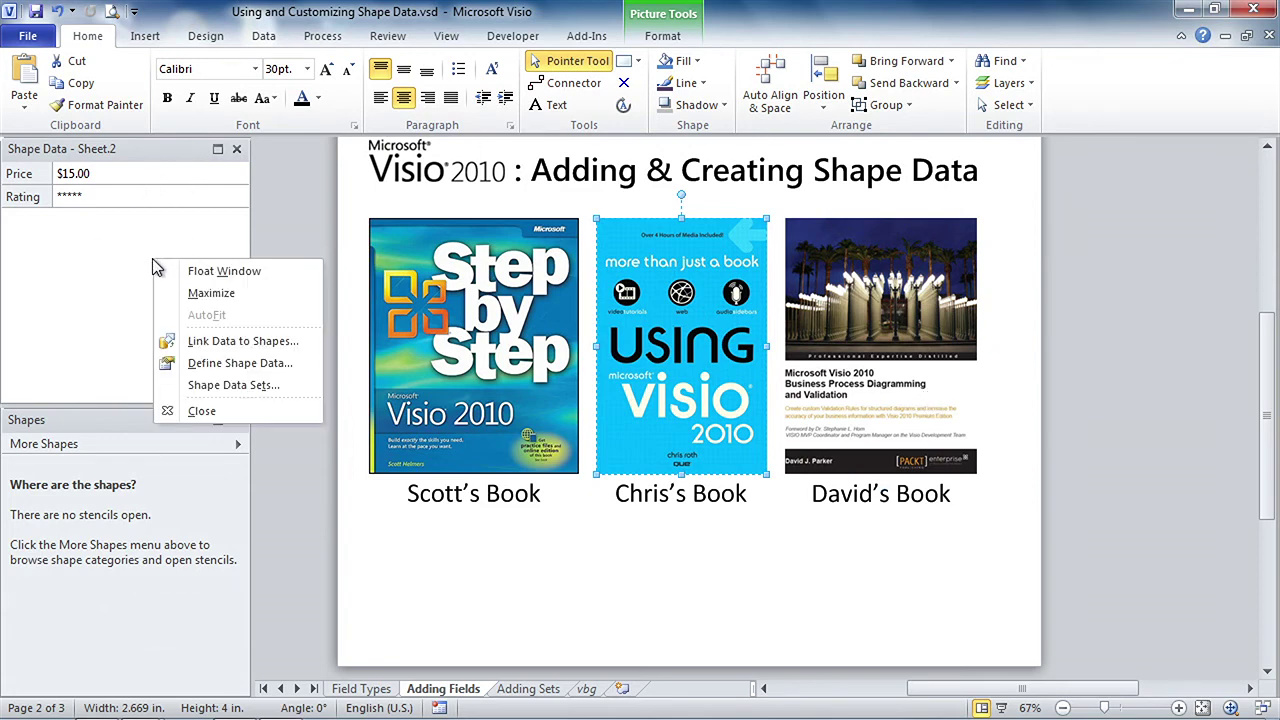
pyautogui.click(302, 390)
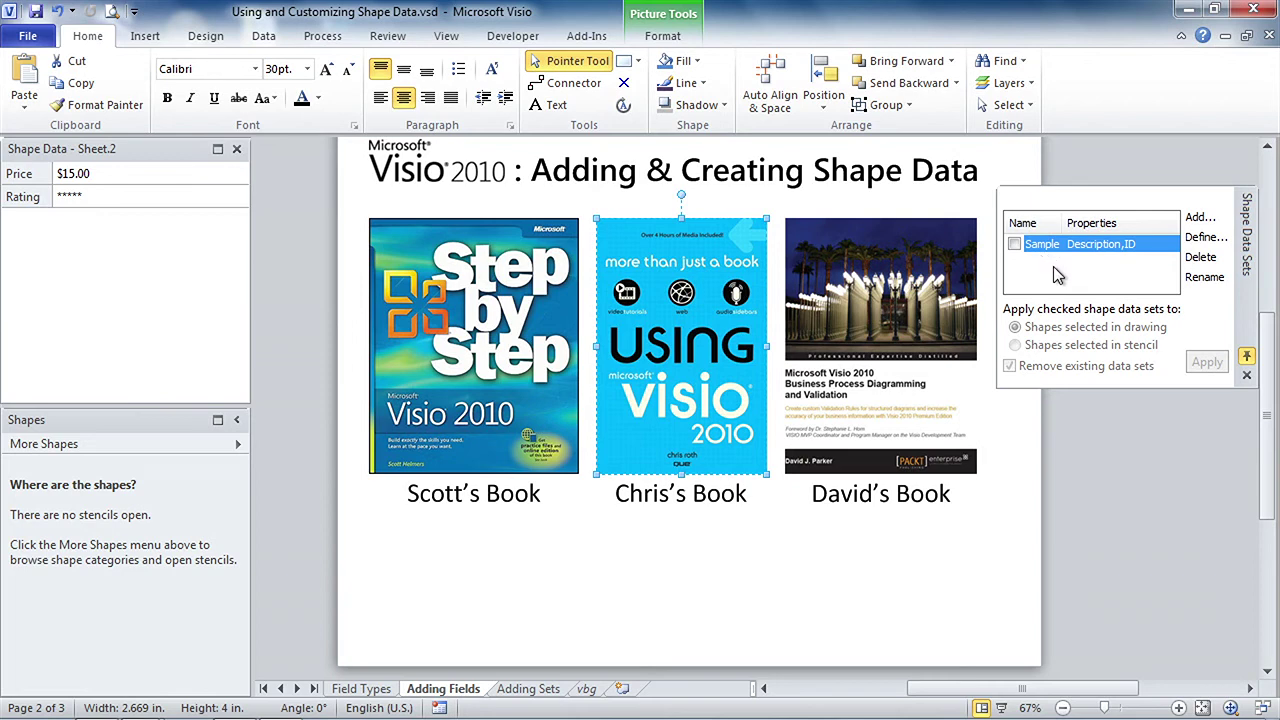
pyautogui.click(1198, 218)
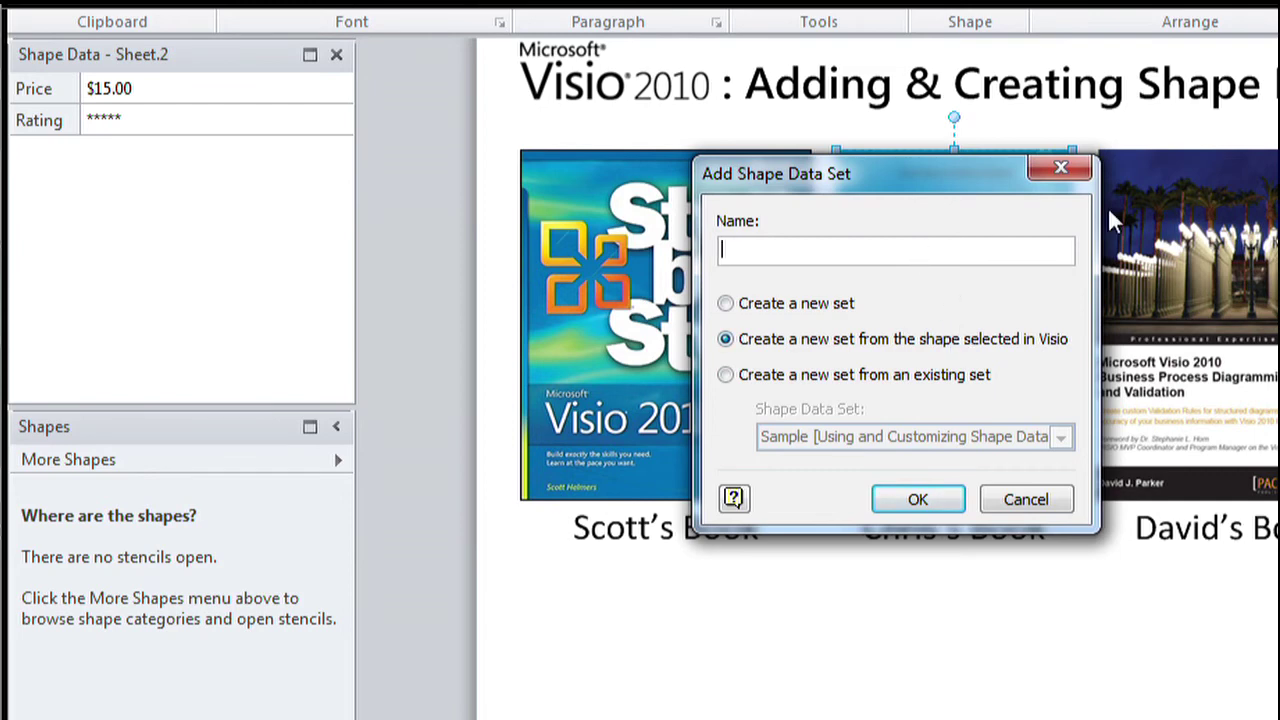
pyautogui.write('Book')
pyautogui.click(914, 500)
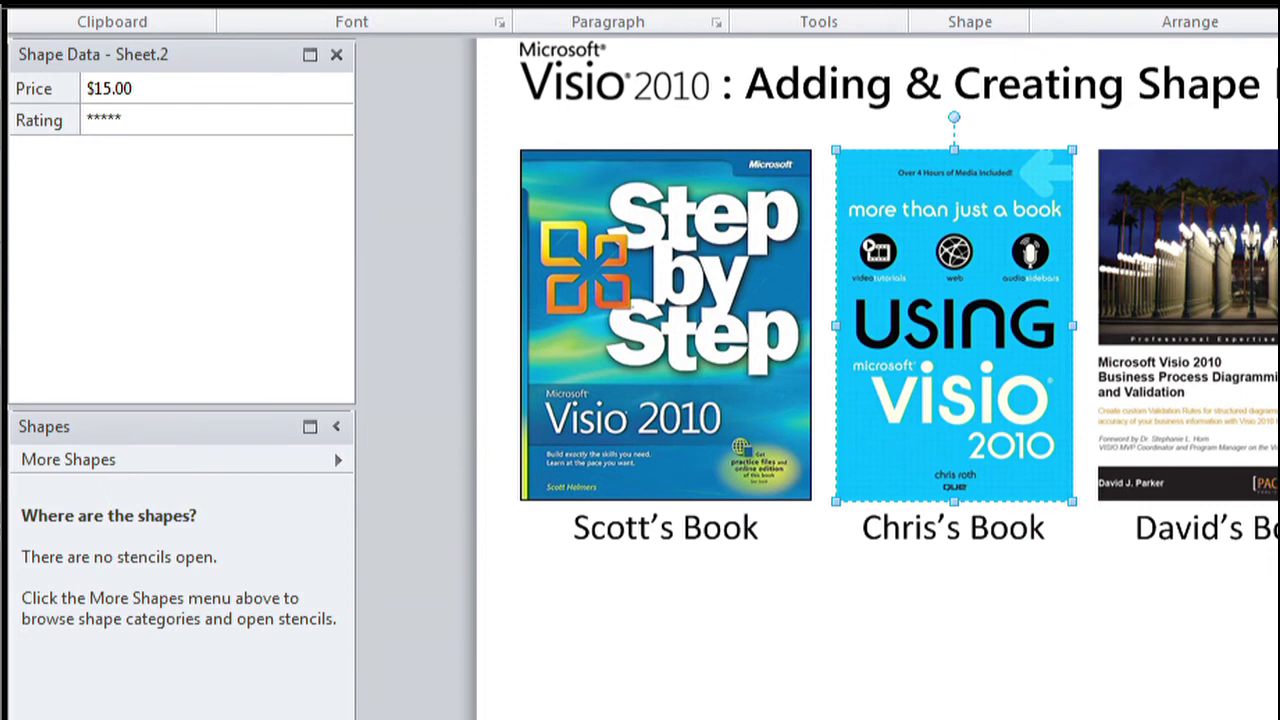
# Apply the Book data set to David's Book.
pyautogui.click(1217, 286)
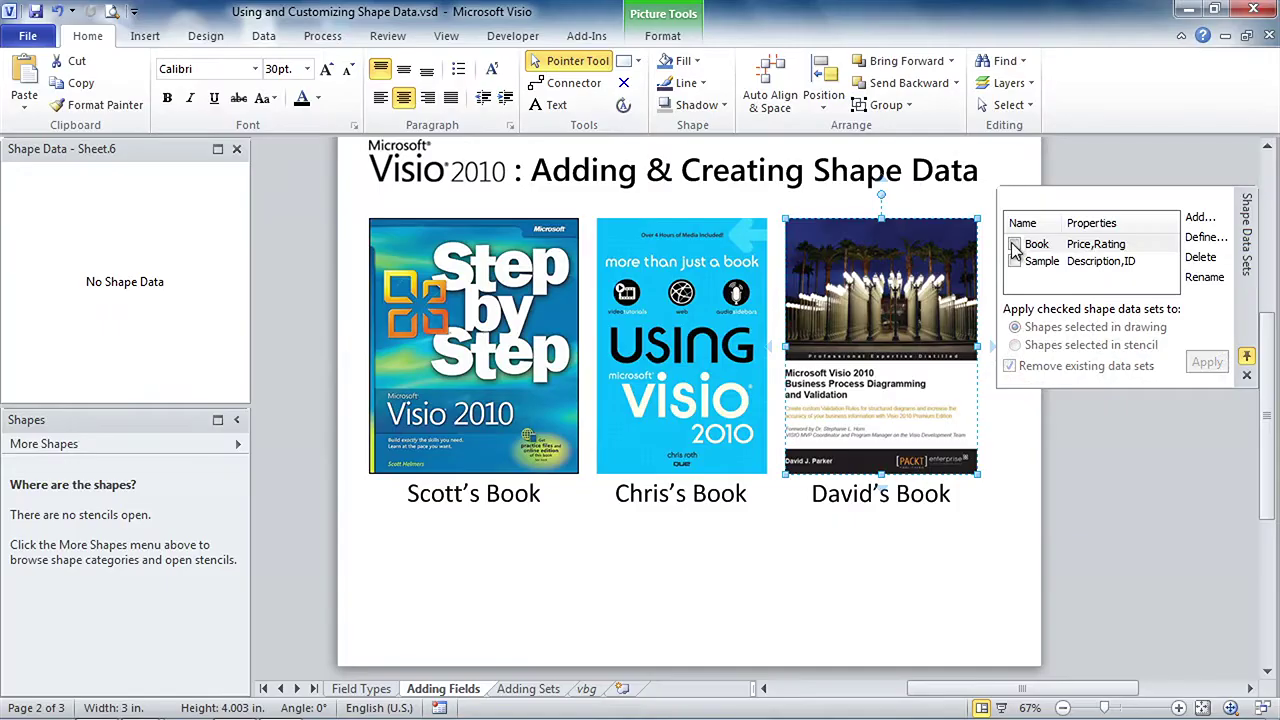
pyautogui.click(1014, 244)
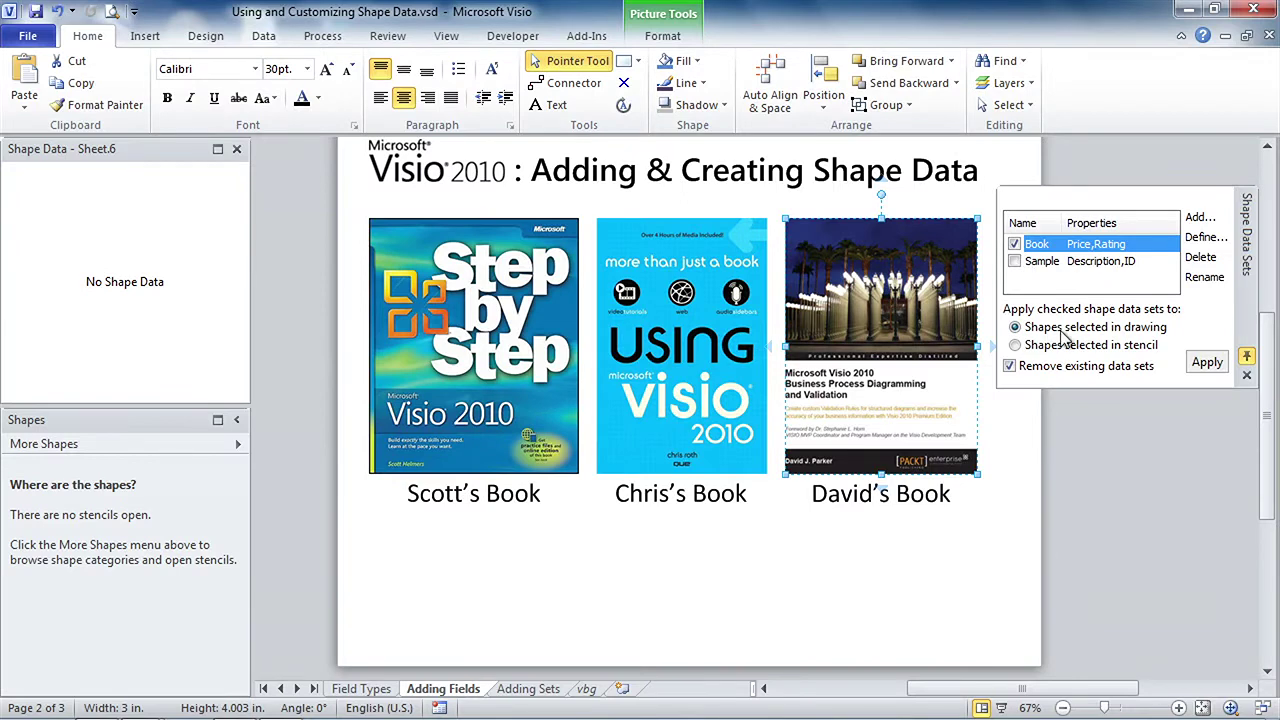
pyautogui.click(1210, 364)
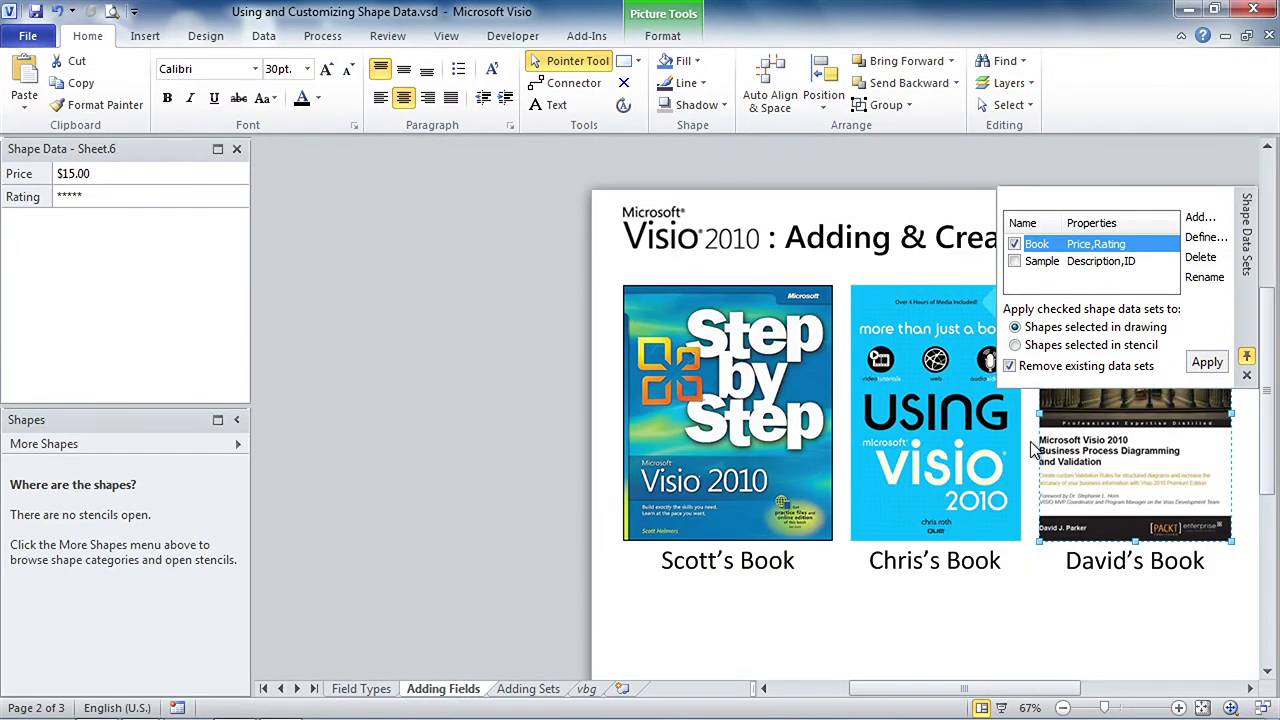
# Change David's Book Price to $25.00.
pyautogui.click(777, 634)
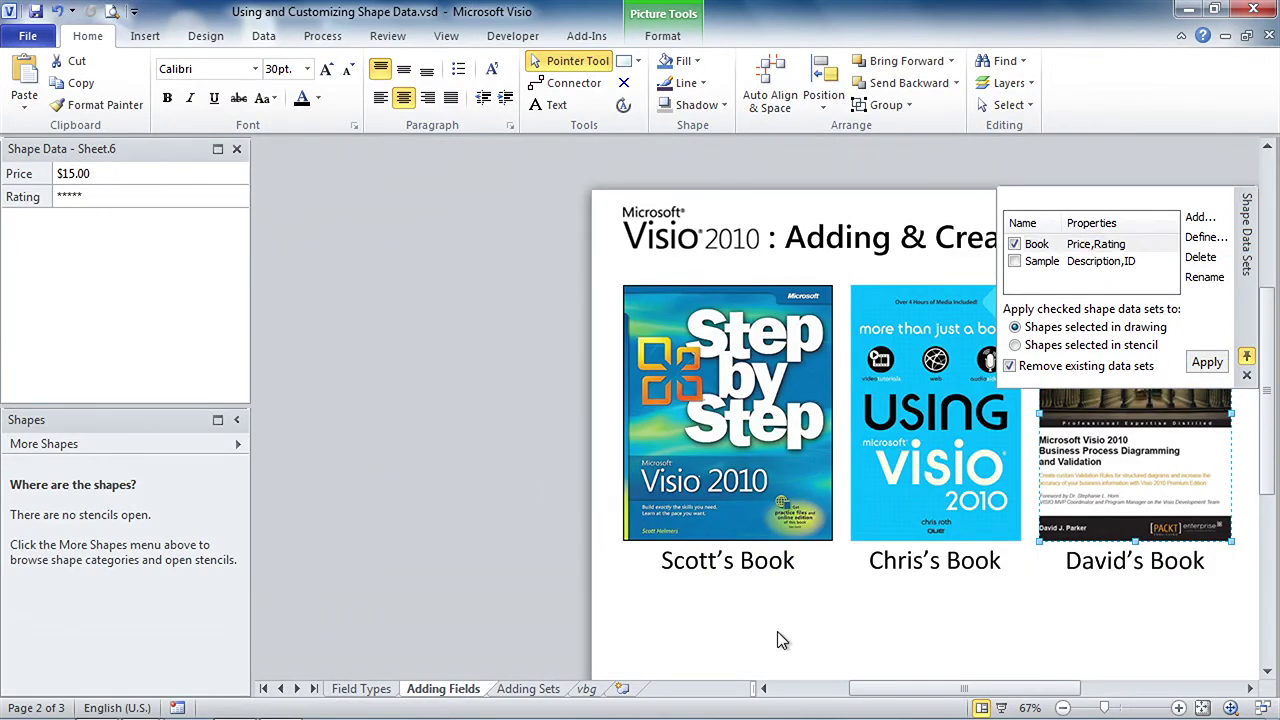
pyautogui.moveTo(931, 620); pyautogui.dragTo(630, 588)
pyautogui.click(778, 382)
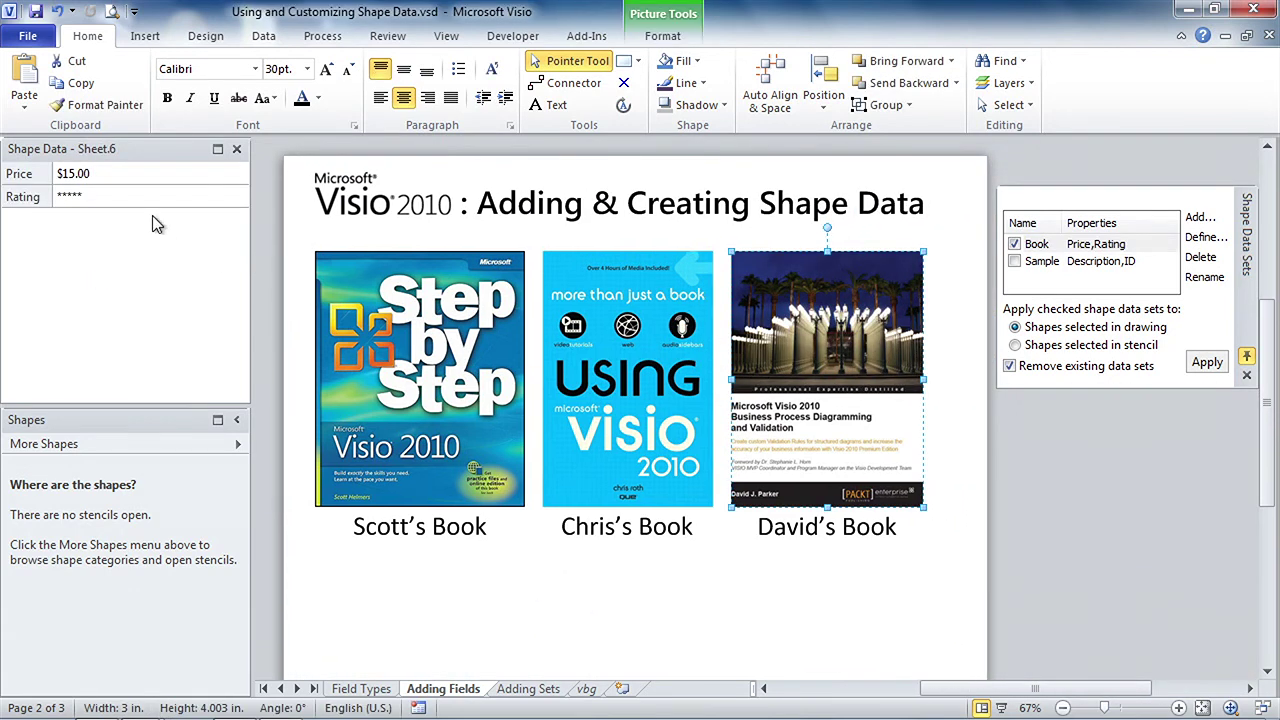
pyautogui.click(141, 173)
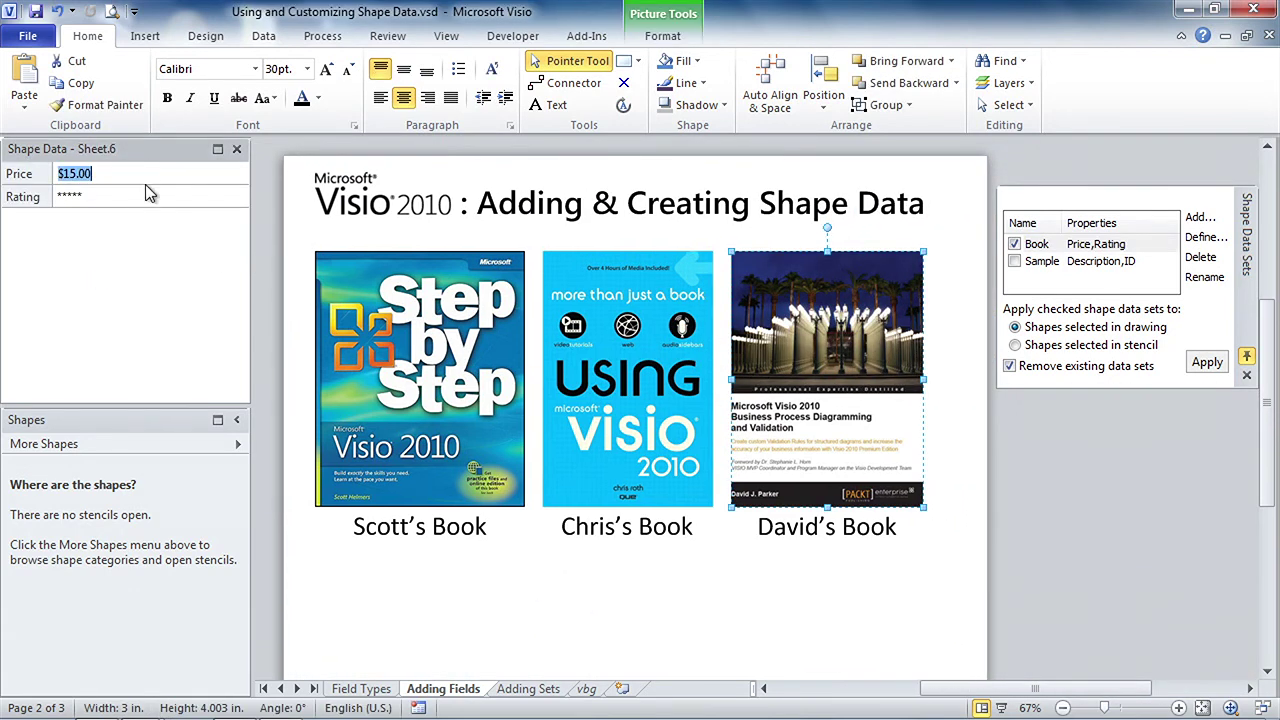
pyautogui.write('"')
pyautogui.write('25')
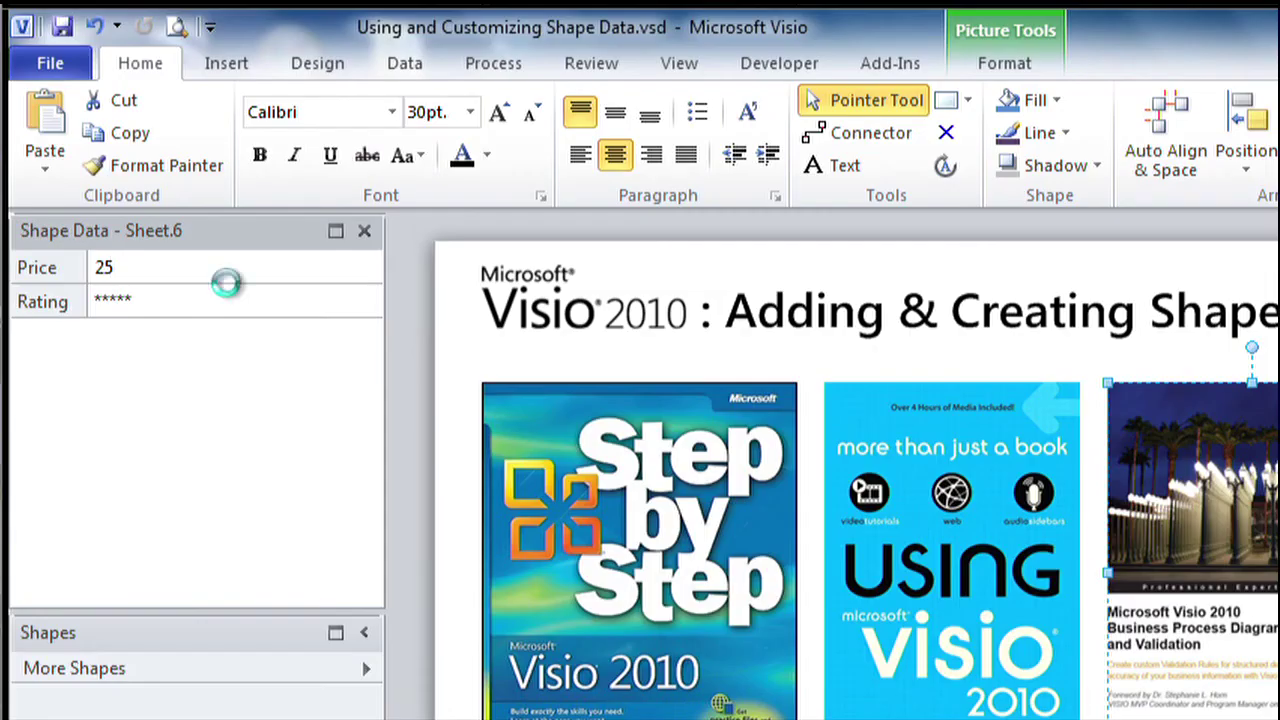
pyautogui.click(146, 194)
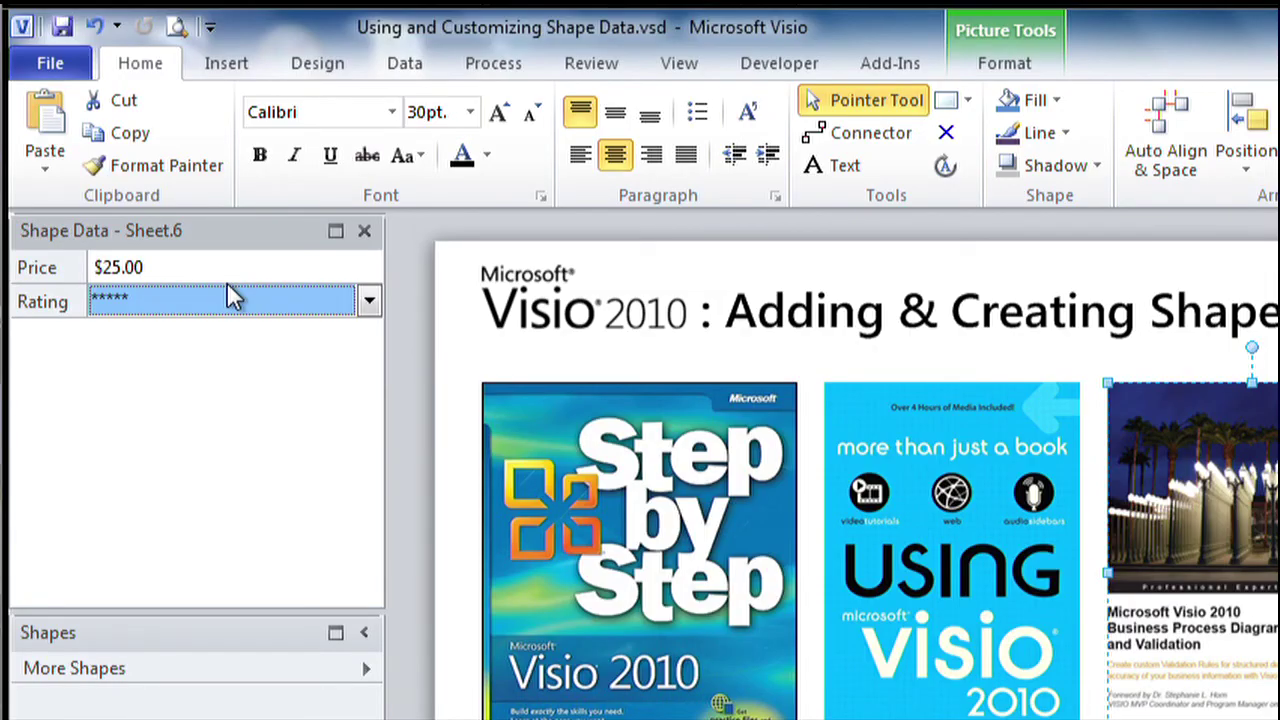
pyautogui.press('Escape')
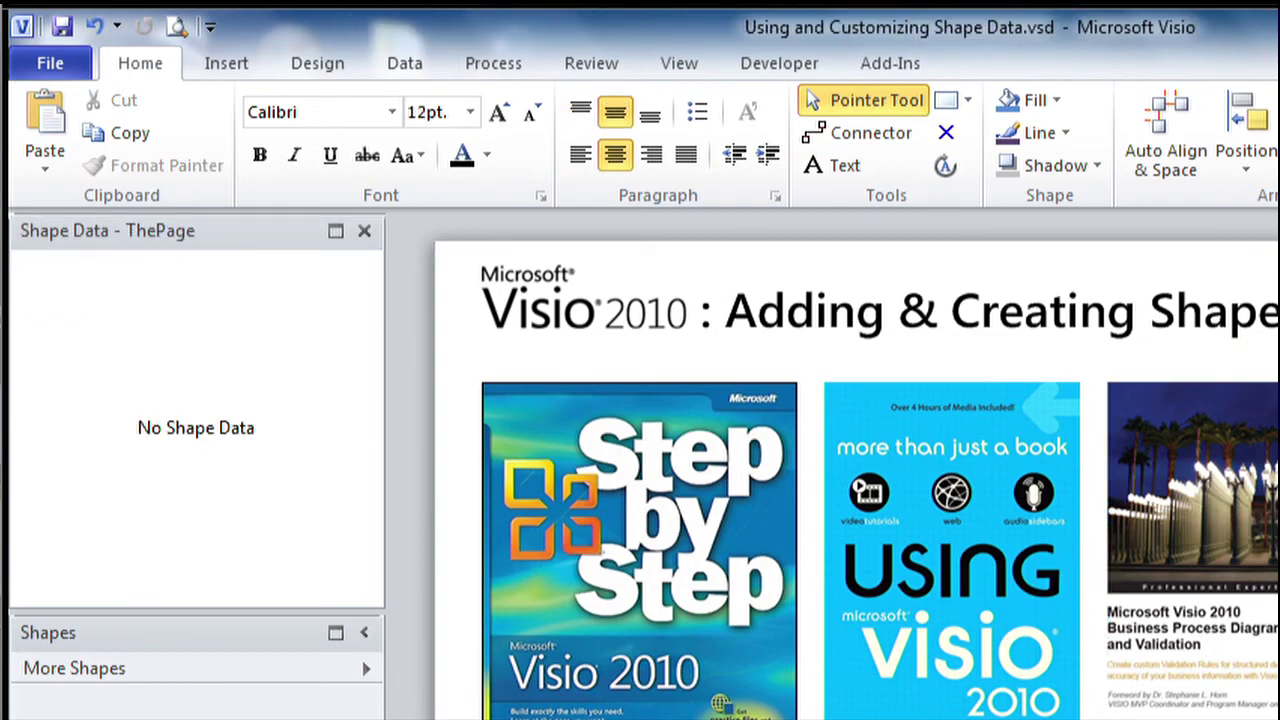